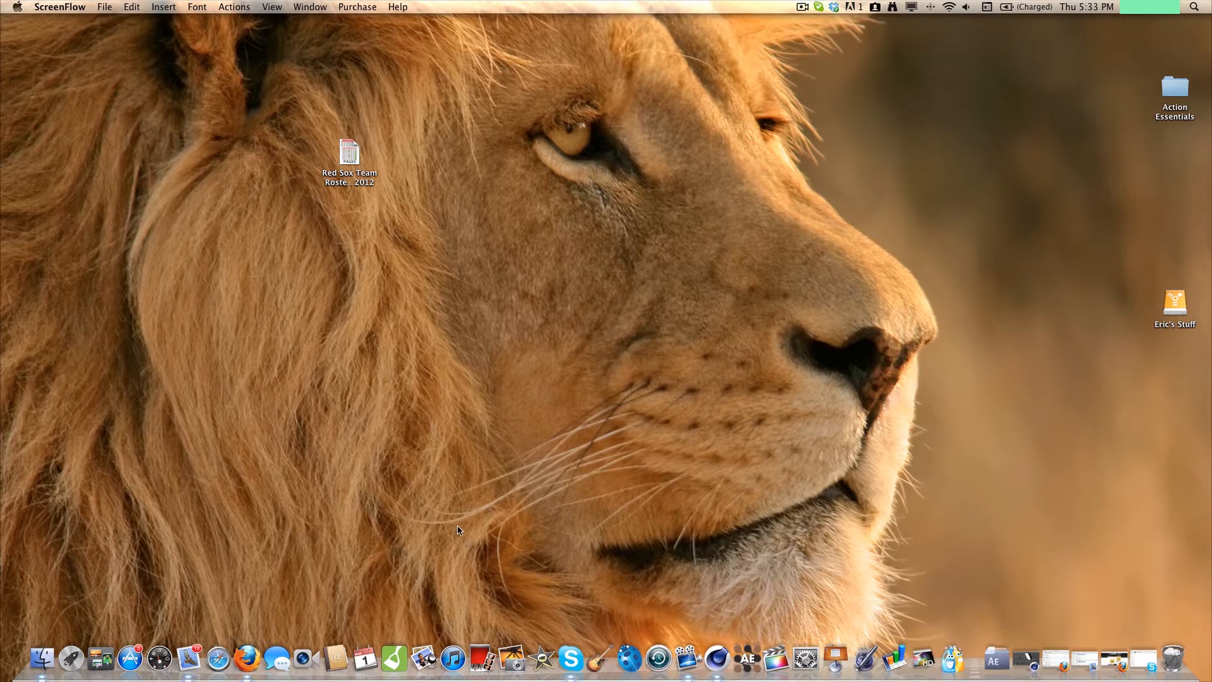
Launch PFHoe and open the dialog for loading footage
click(396, 660)
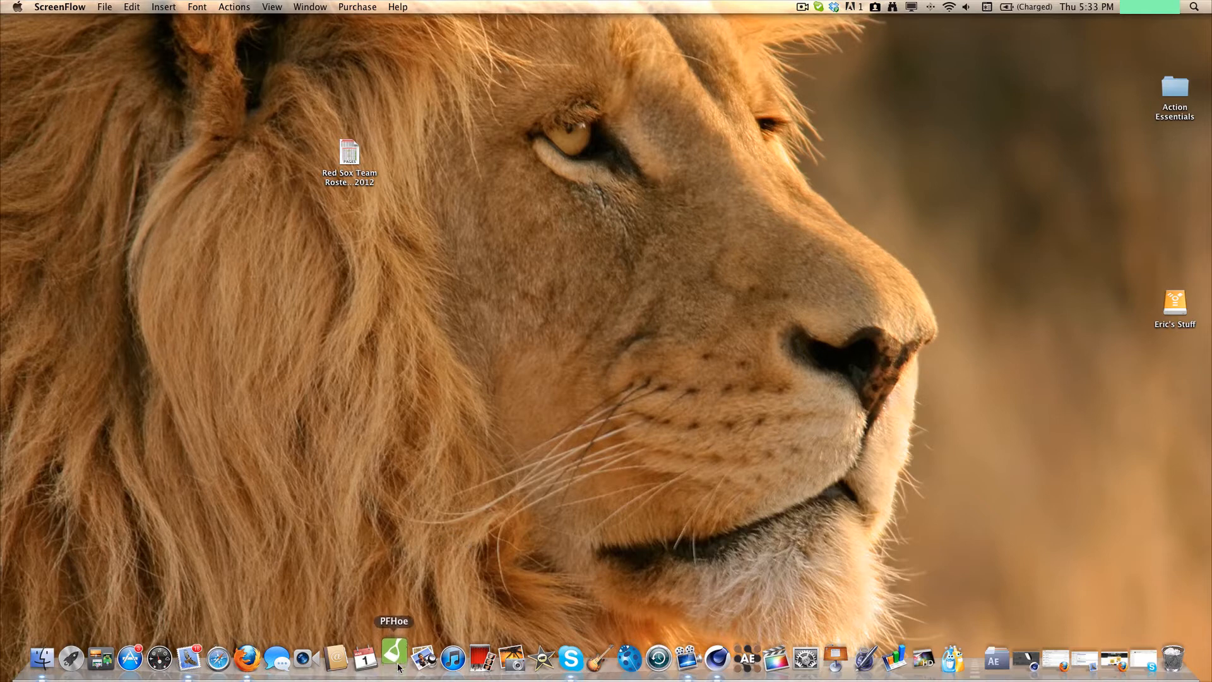
drag(458, 178, 368, 72)
click(398, 429)
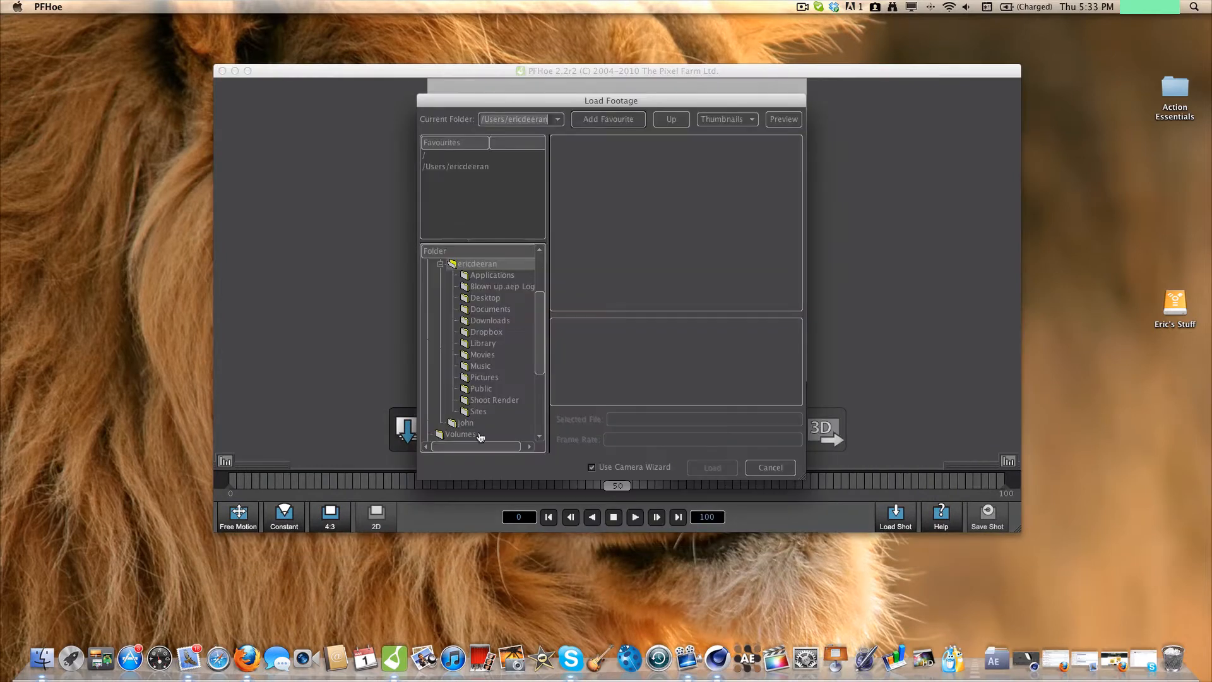
Find the driveway clip DSC_0139.AVI in the thumbnails and load it as the shot
scroll(647, 231, down, 2)
scroll(647, 231, down, 5)
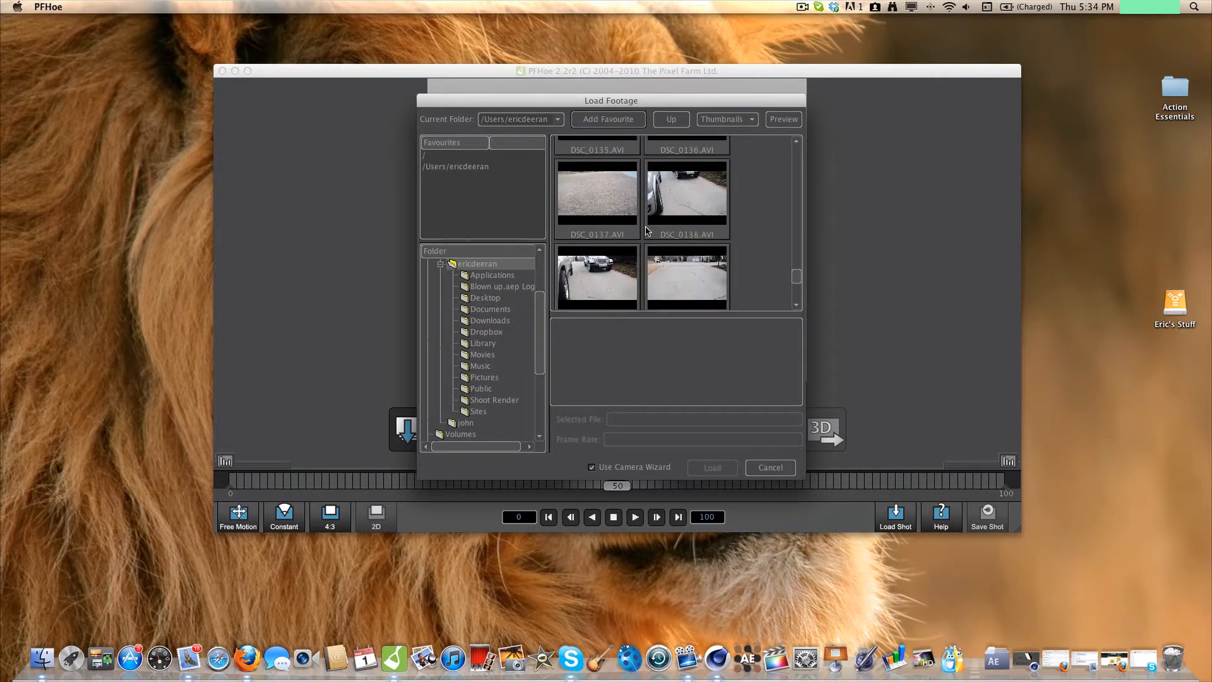
scroll(646, 231, down, 1)
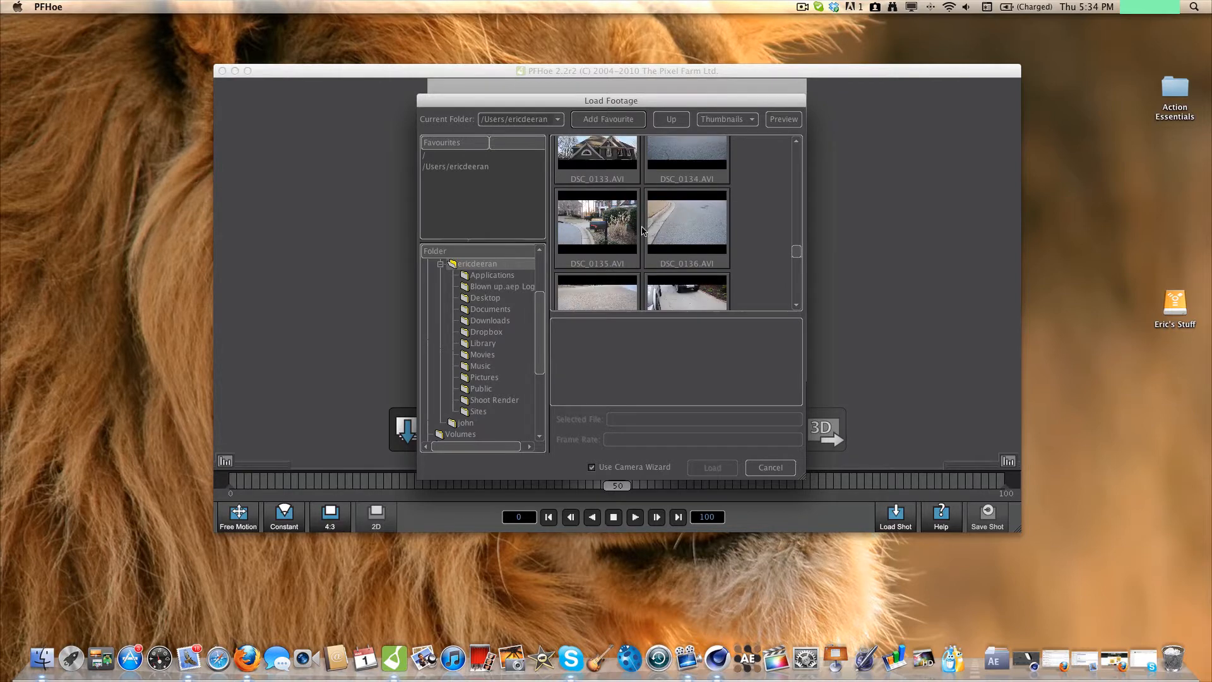
scroll(644, 228, down, 1)
scroll(643, 231, down, 1)
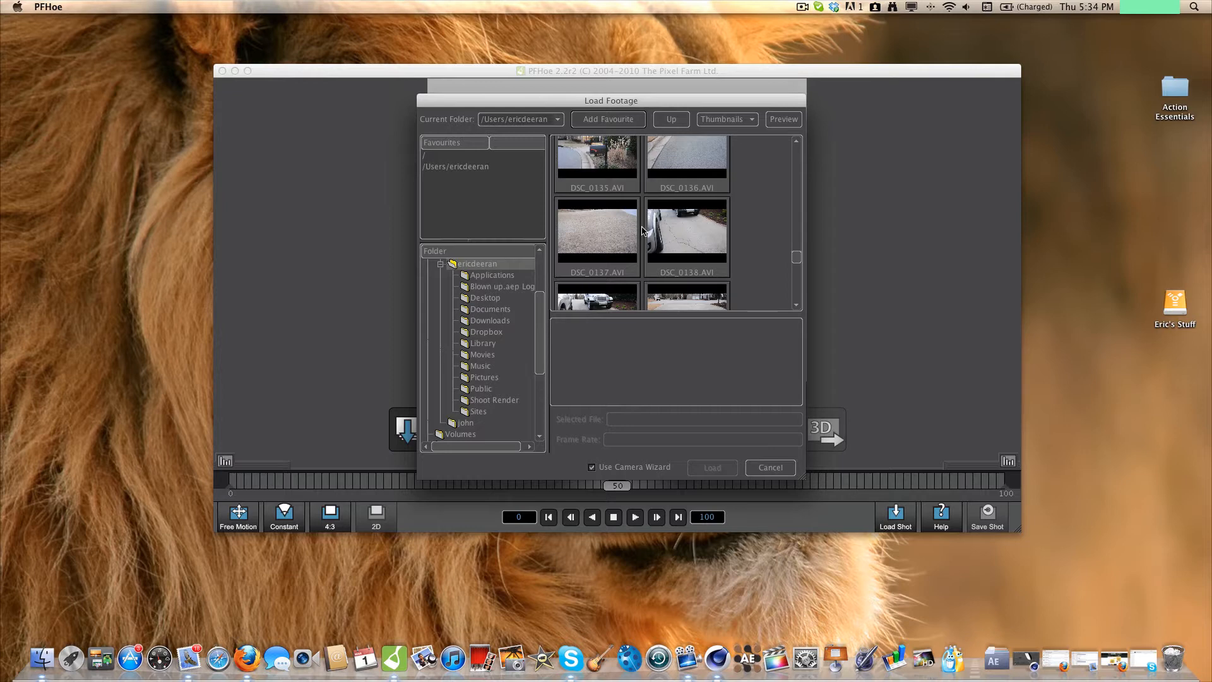
scroll(644, 231, down, 3)
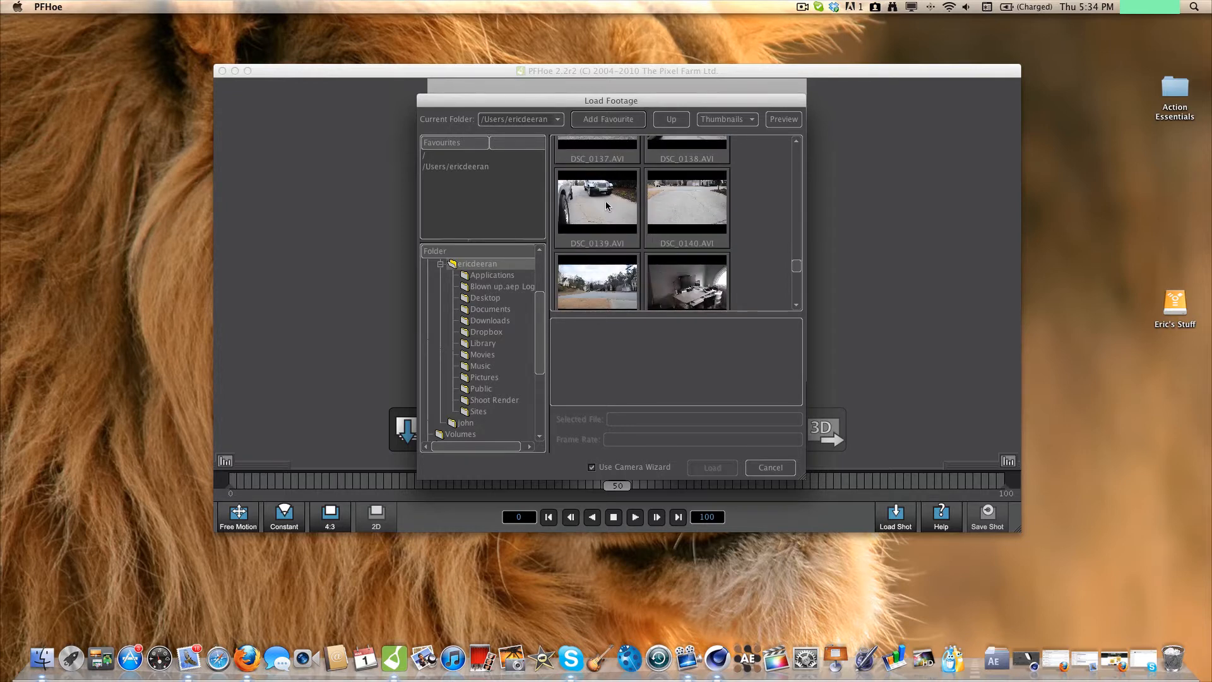
click(608, 219)
click(729, 472)
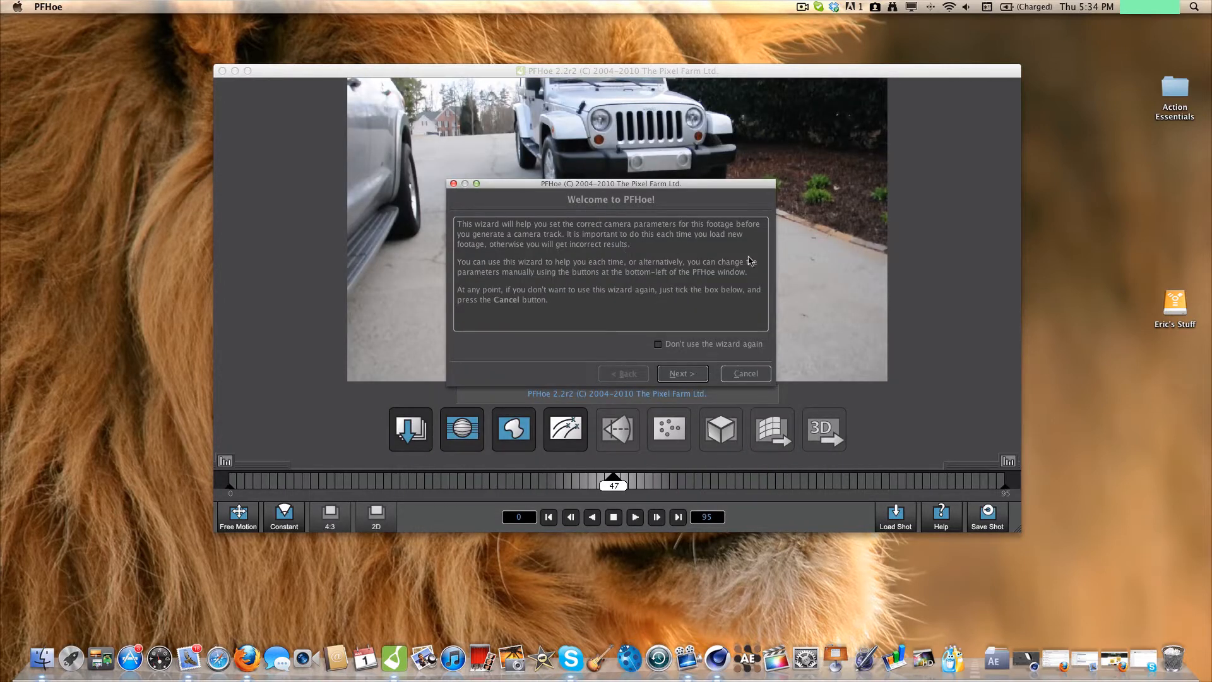
Complete the camera wizard with Free Motion as the camera movement and a Constant focal length
click(693, 375)
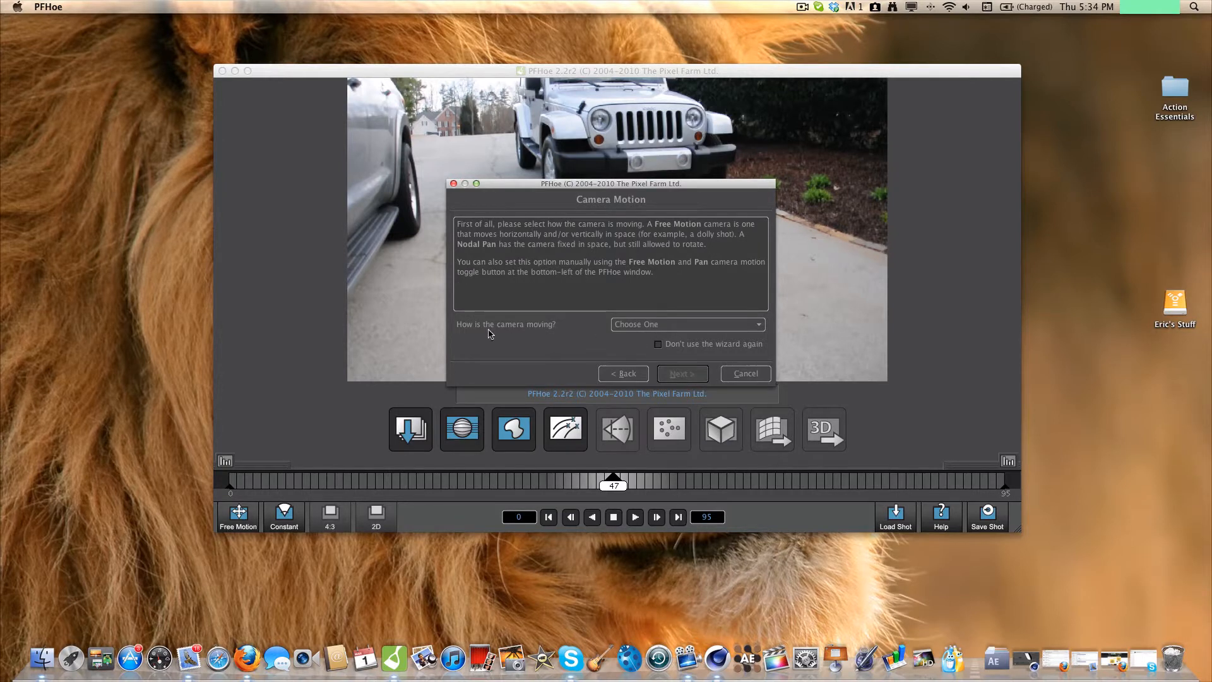
click(641, 326)
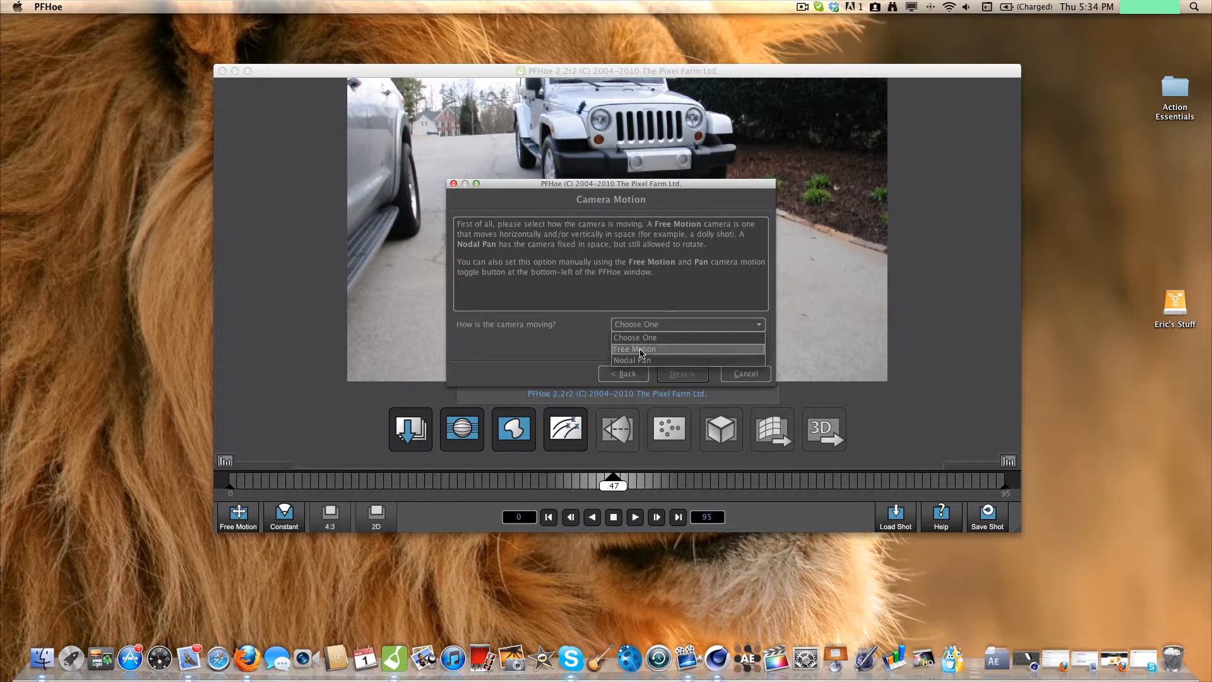
click(639, 350)
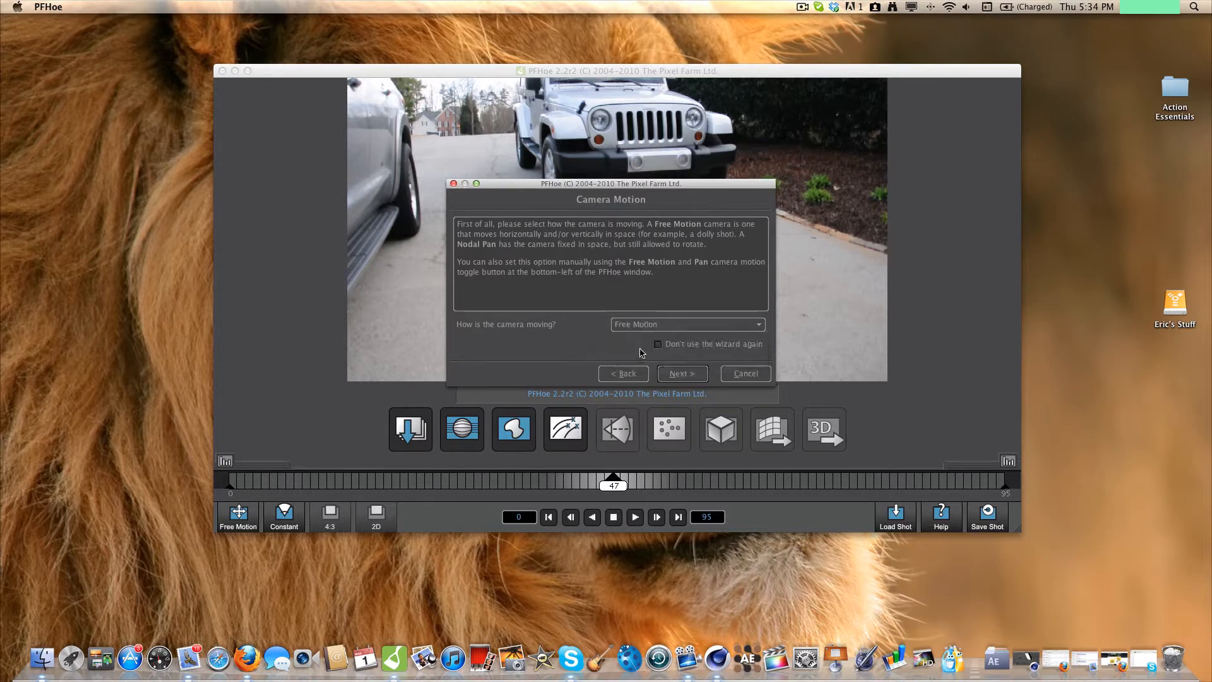
click(683, 377)
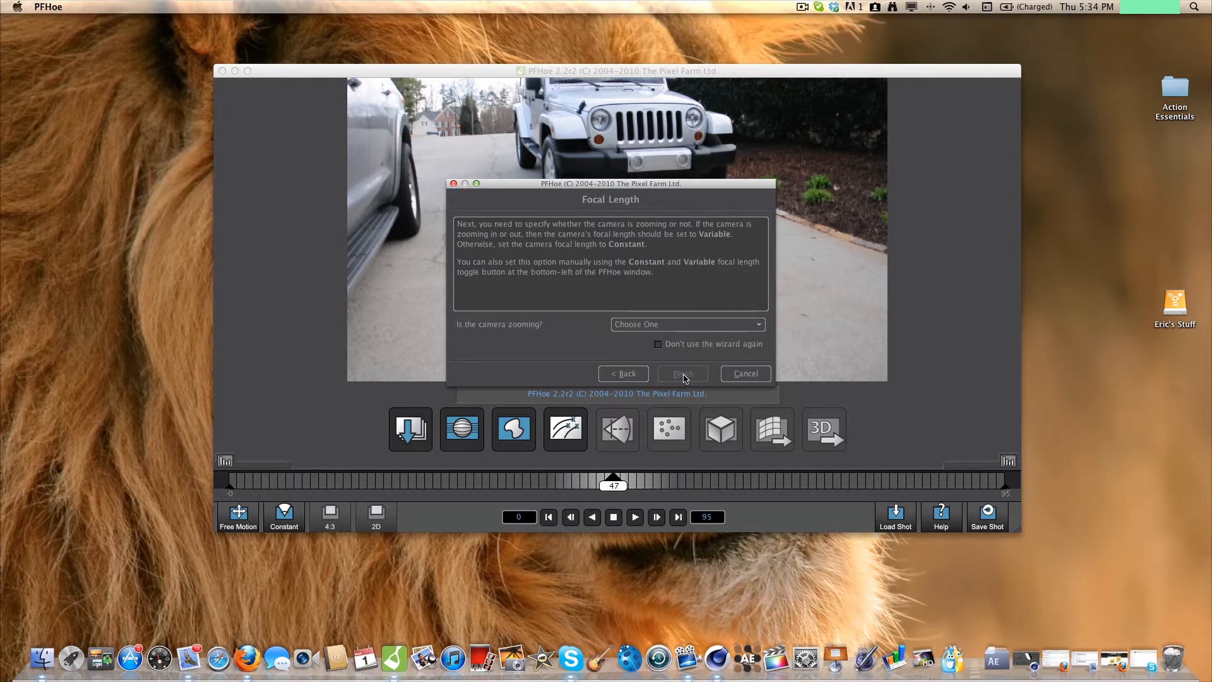
click(639, 328)
click(651, 345)
click(683, 375)
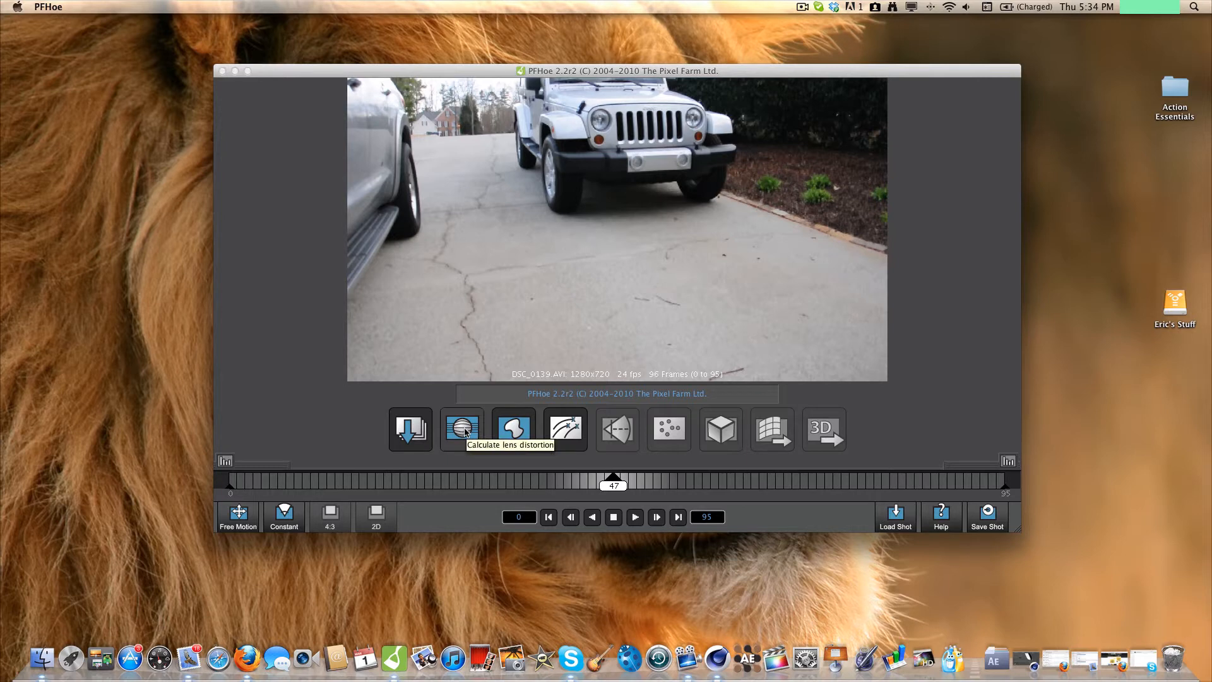
Calculate the clip's lens distortion and track its image features through all frames
click(465, 431)
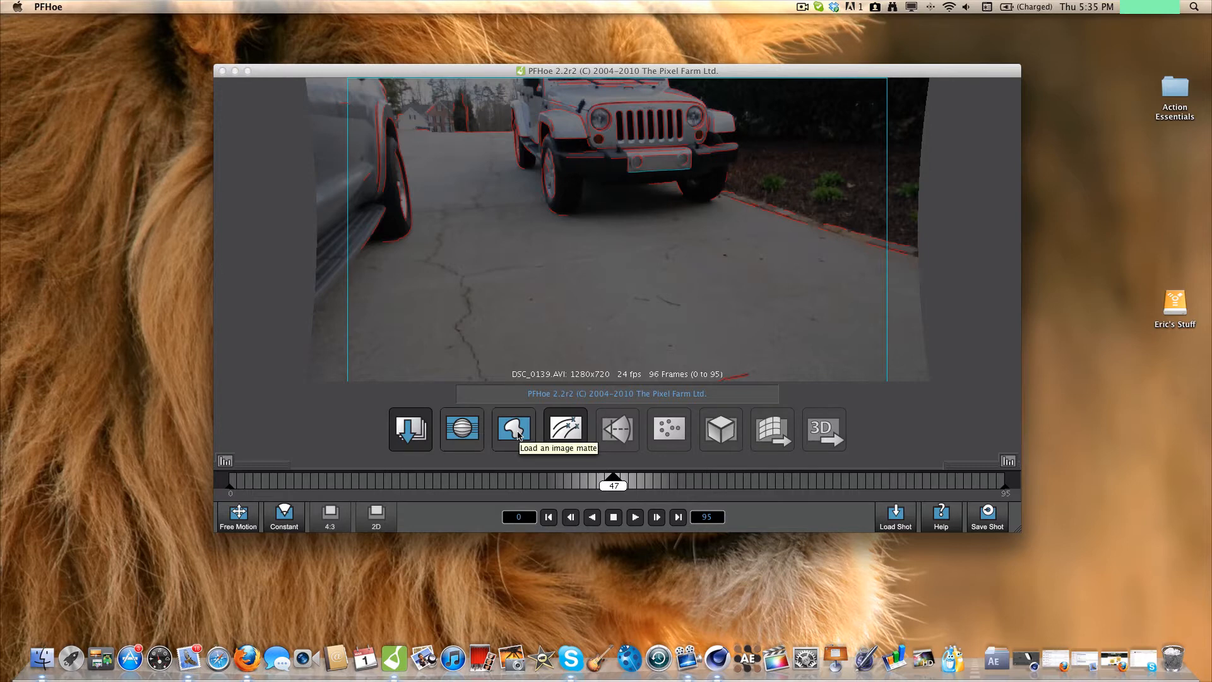
click(578, 432)
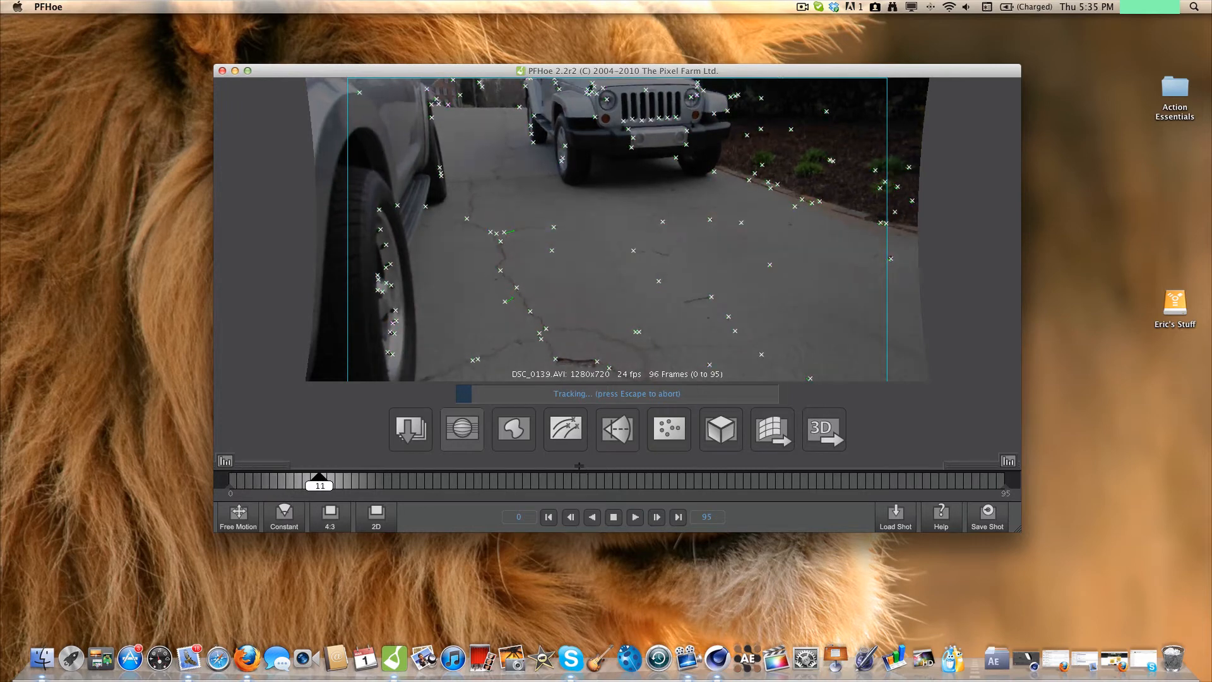
drag(579, 466, 576, 446)
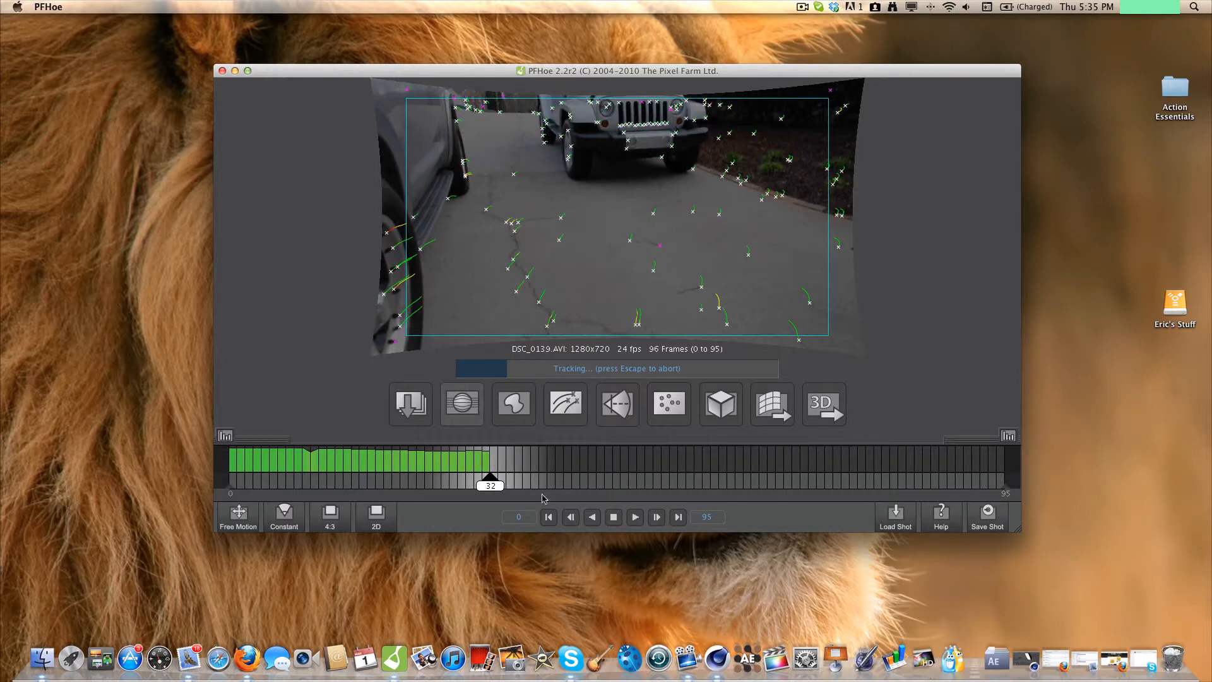
click(806, 5)
click(816, 32)
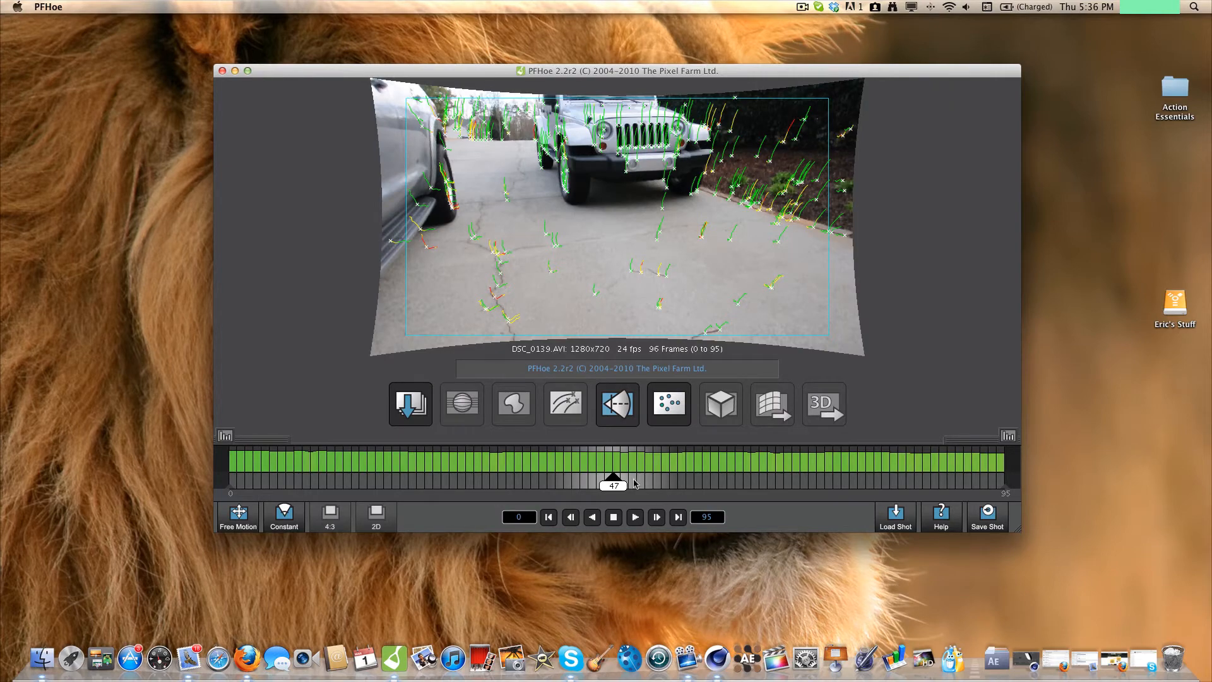
At frame 80, fix the four base corners of the field-of-view box and adjust them to match the driveway's perspective
drag(617, 485, 887, 442)
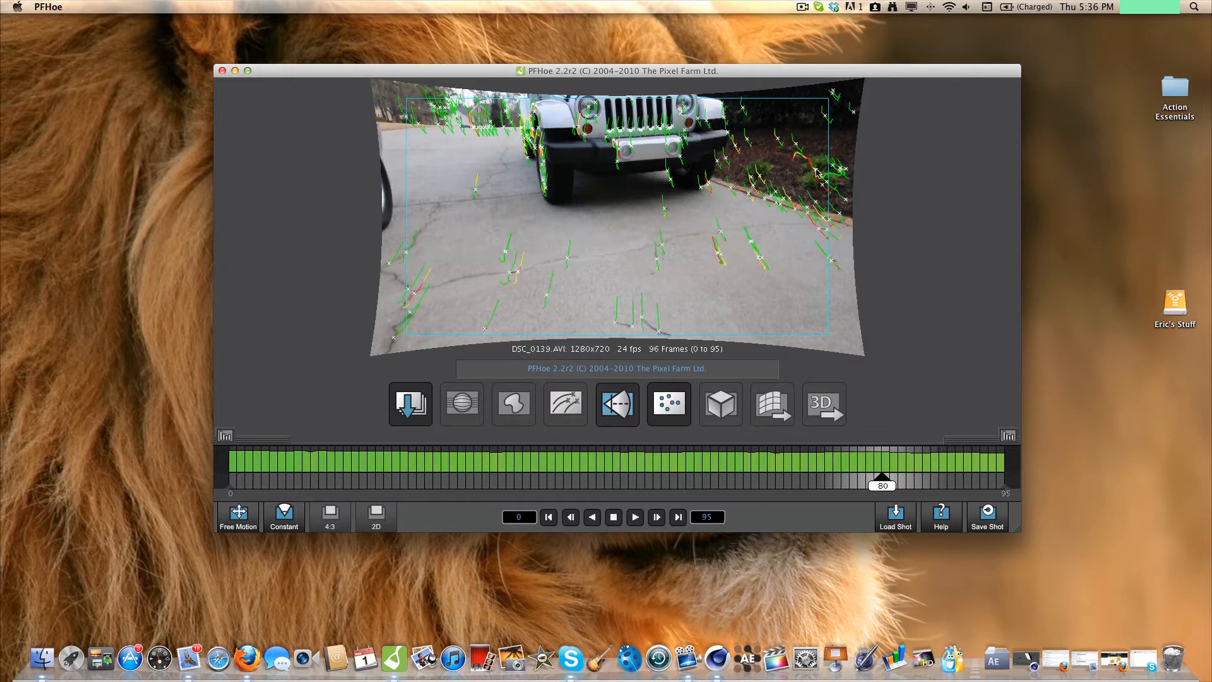
mouse_move(817, 172)
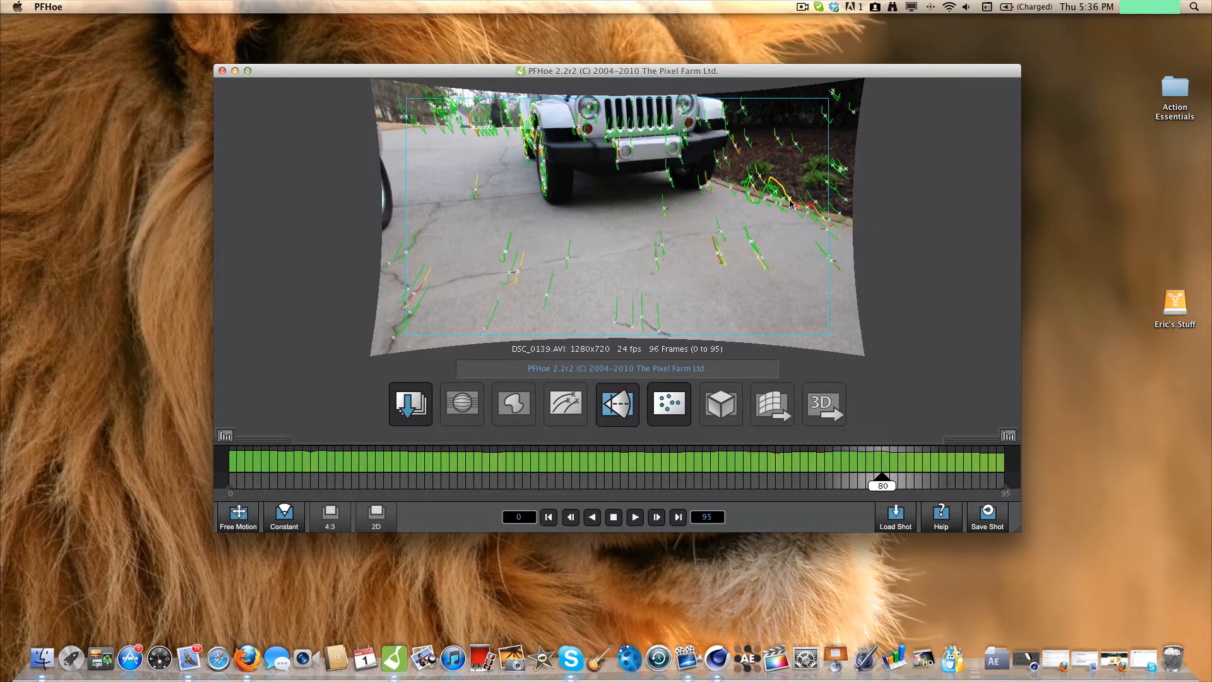
mouse_move(790, 203)
mouse_move(474, 130)
click(627, 409)
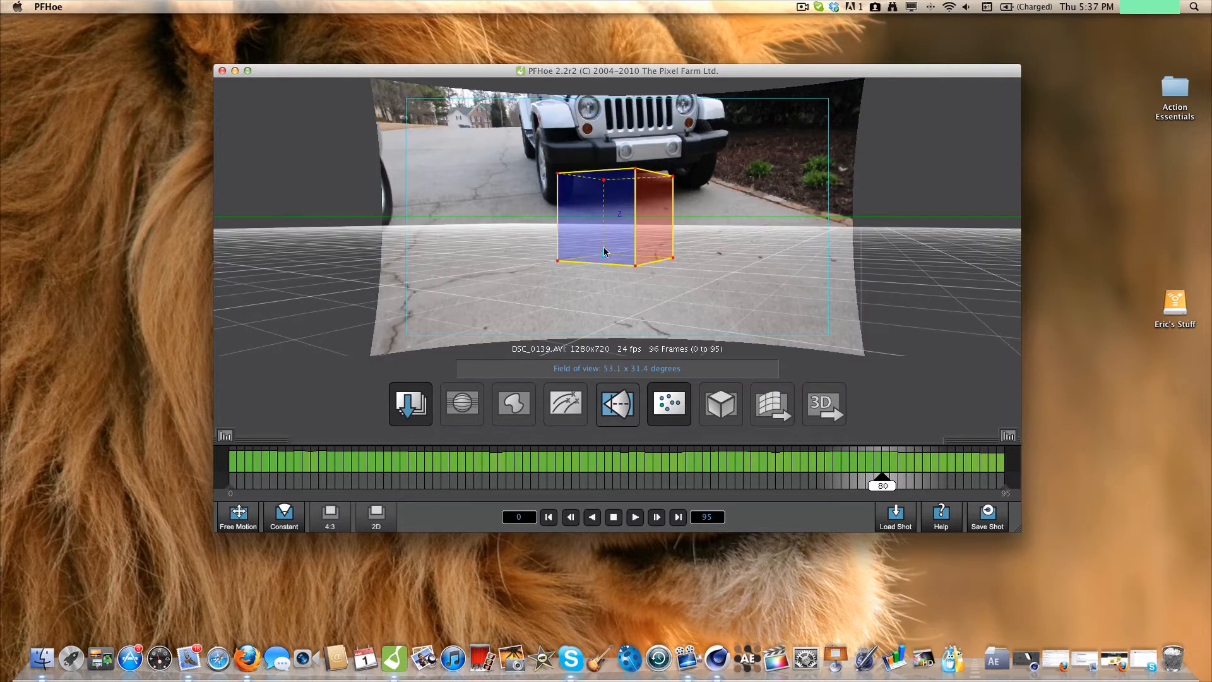
click(603, 254)
click(558, 260)
click(636, 265)
click(672, 258)
drag(604, 256, 600, 238)
drag(670, 255, 634, 274)
drag(558, 257, 560, 256)
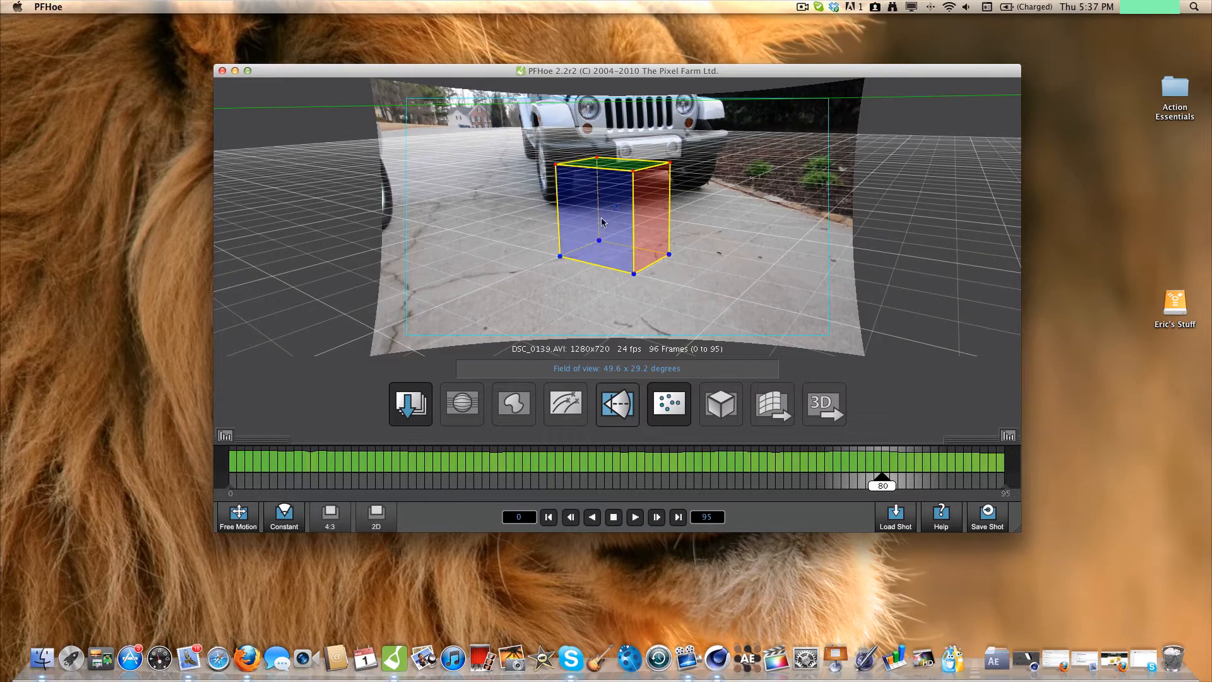
Solve the camera motion from the tracked features
click(675, 406)
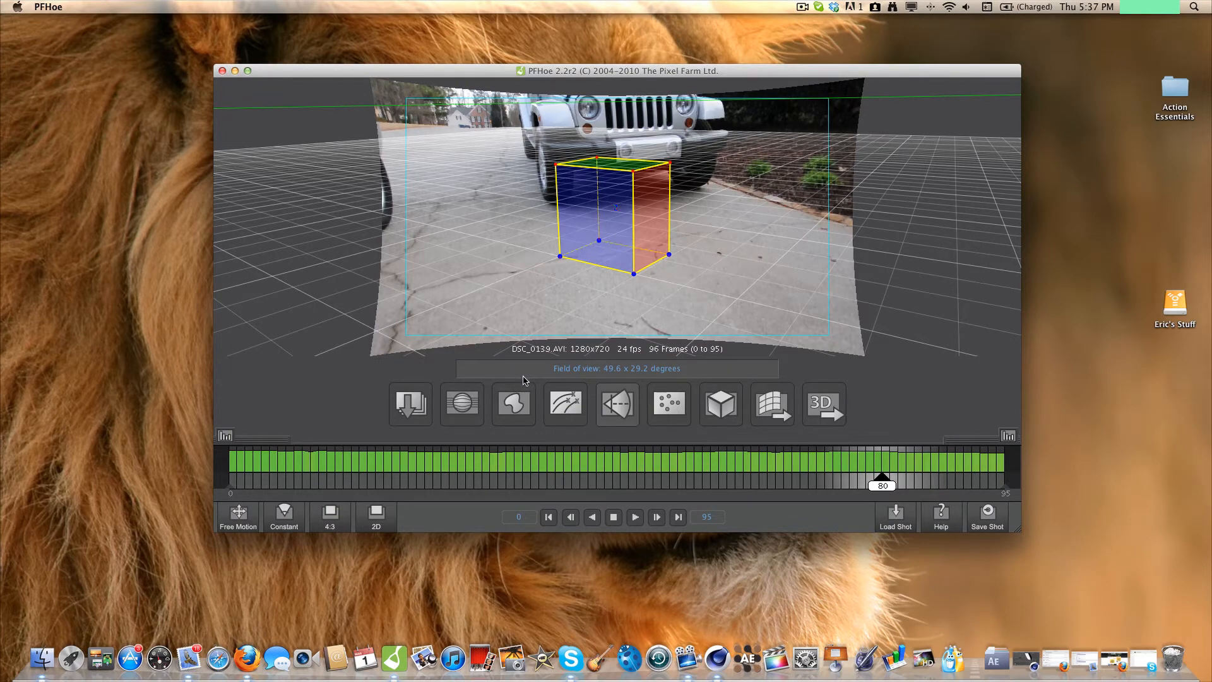
click(802, 7)
click(816, 47)
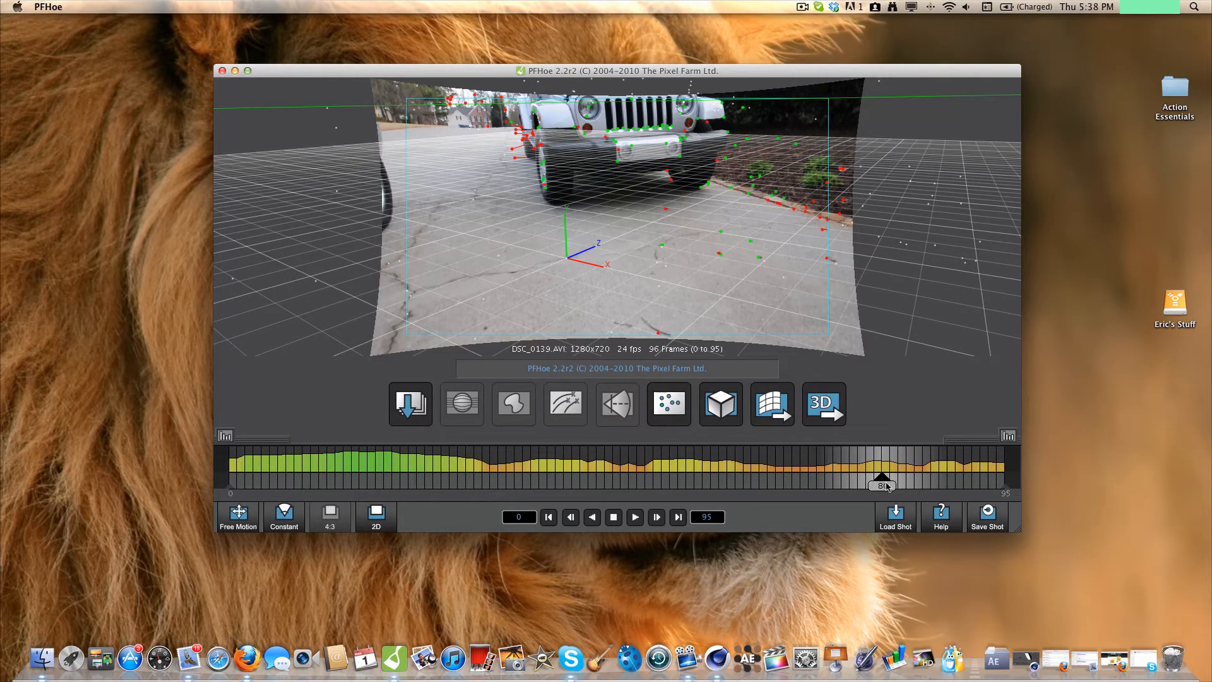
Scrub the solved shot to frame 95 and back to frame 0 to check how the ground grid follows the driveway
drag(883, 484, 1015, 478)
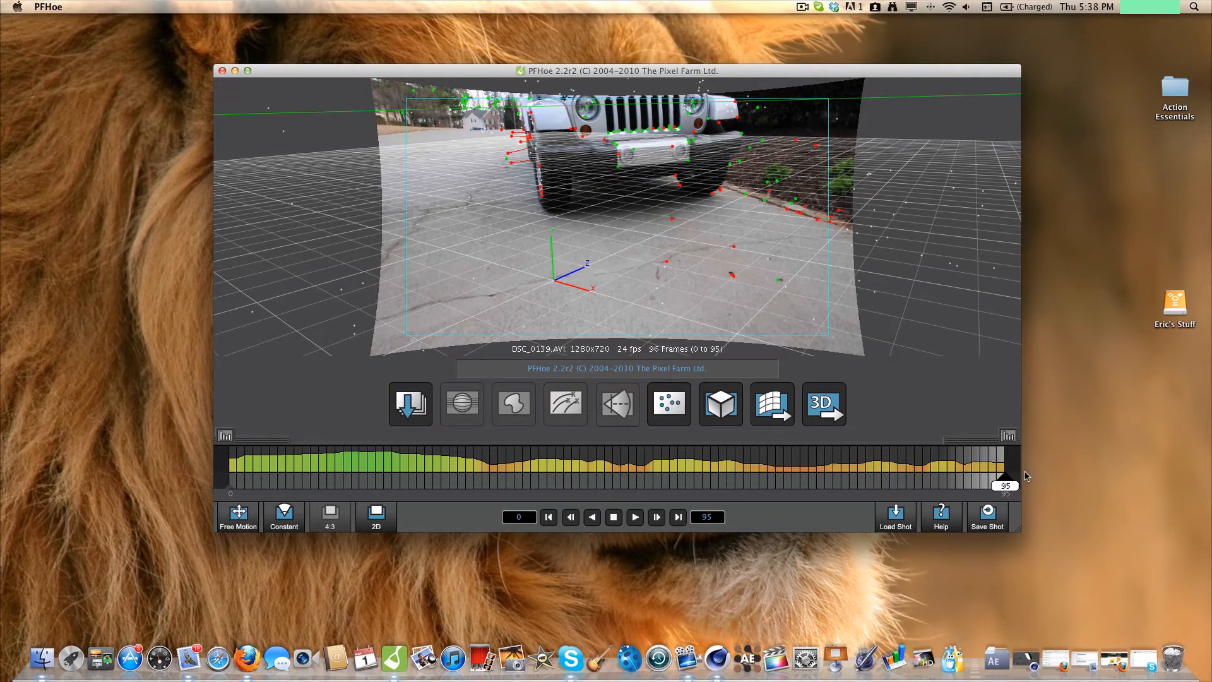
drag(997, 485, 1054, 450)
drag(1005, 485, 231, 487)
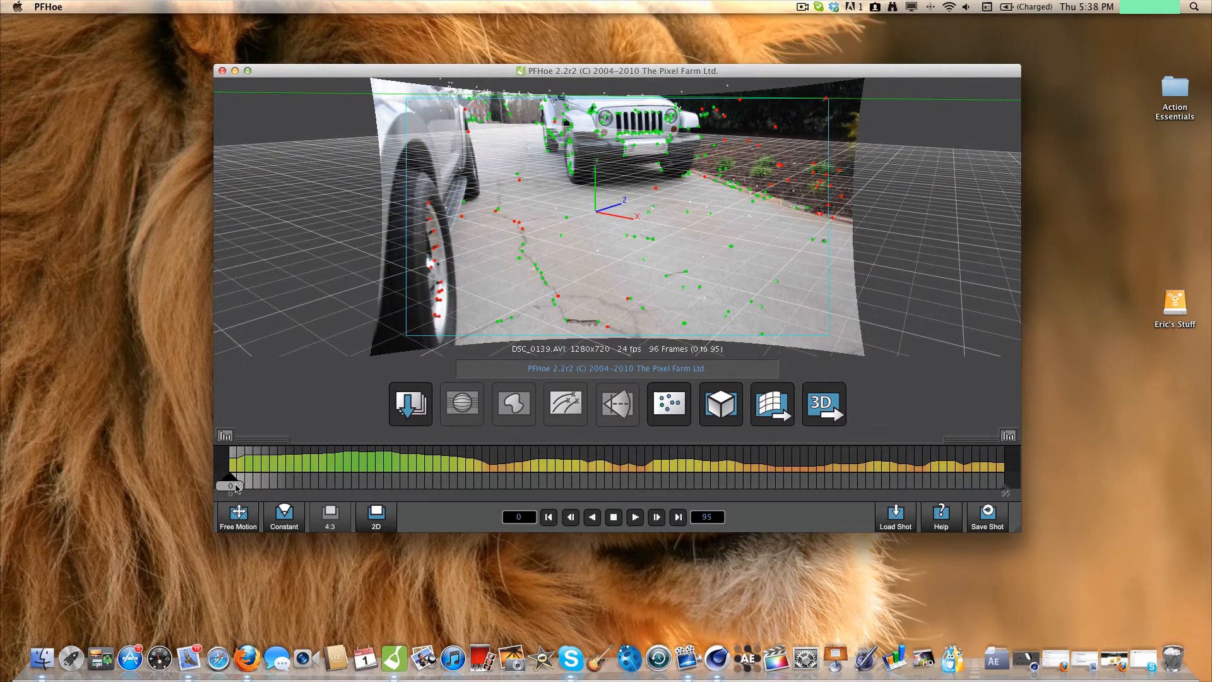
Examine the solved camera path and feature points from several angles in 3D, and return to the 2D view at frame 0
click(377, 514)
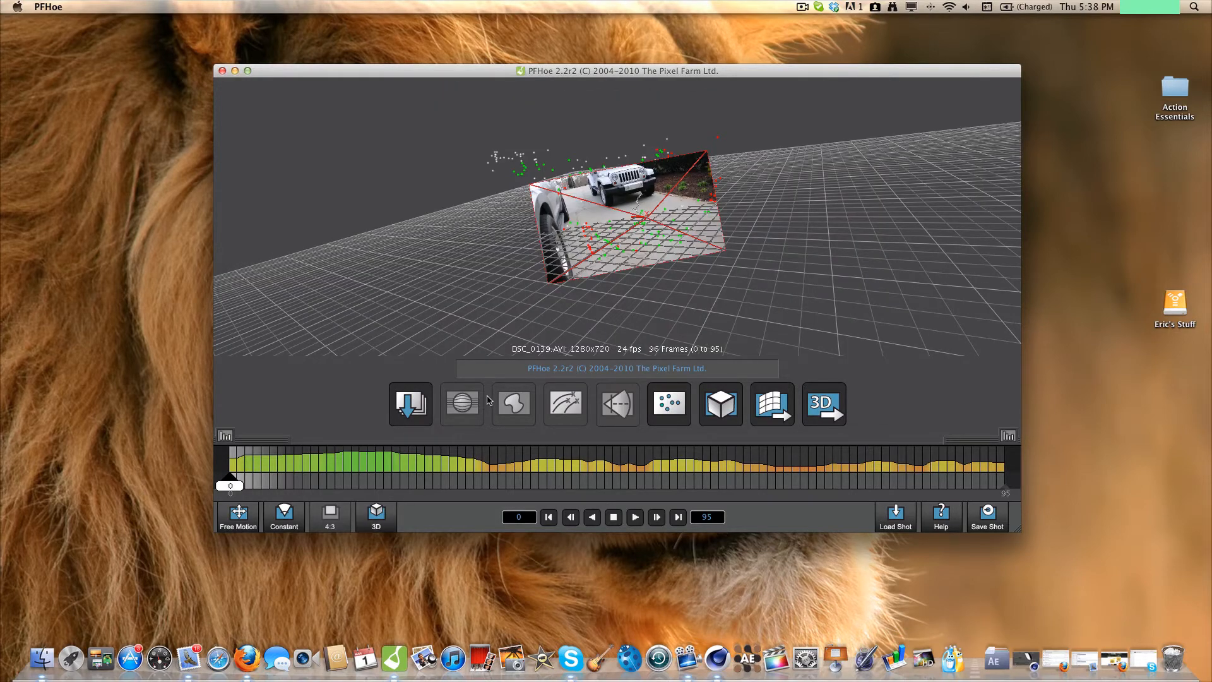
drag(537, 320, 533, 378)
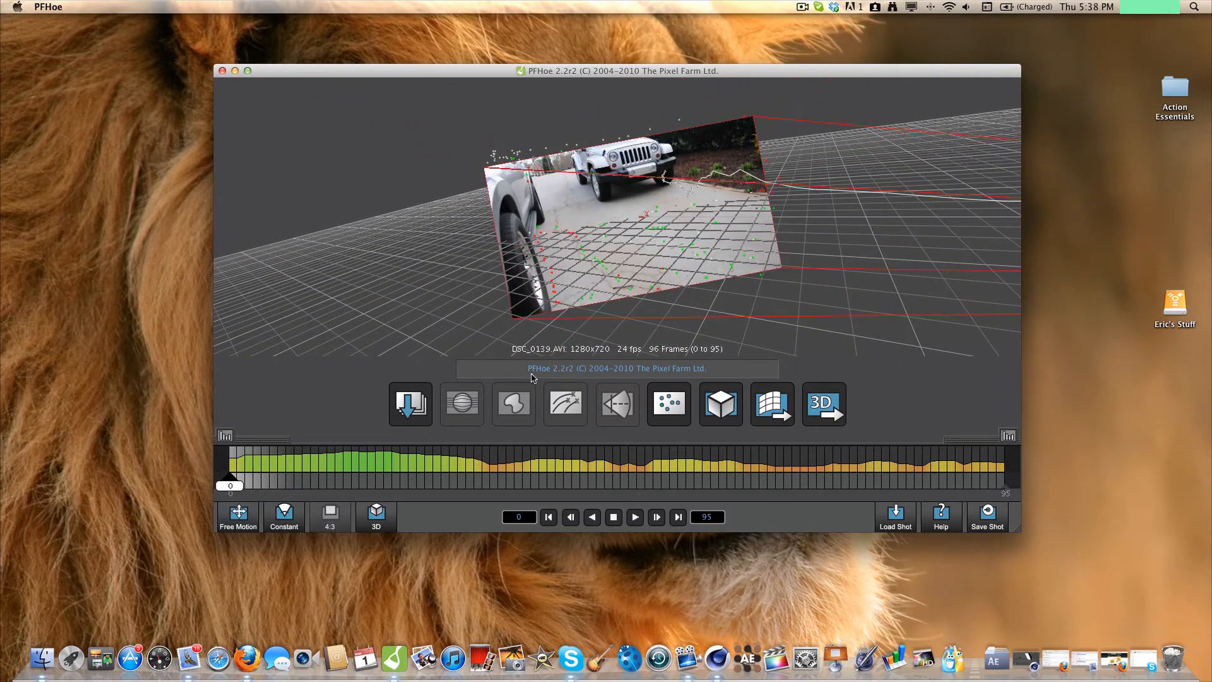
drag(594, 323, 303, 332)
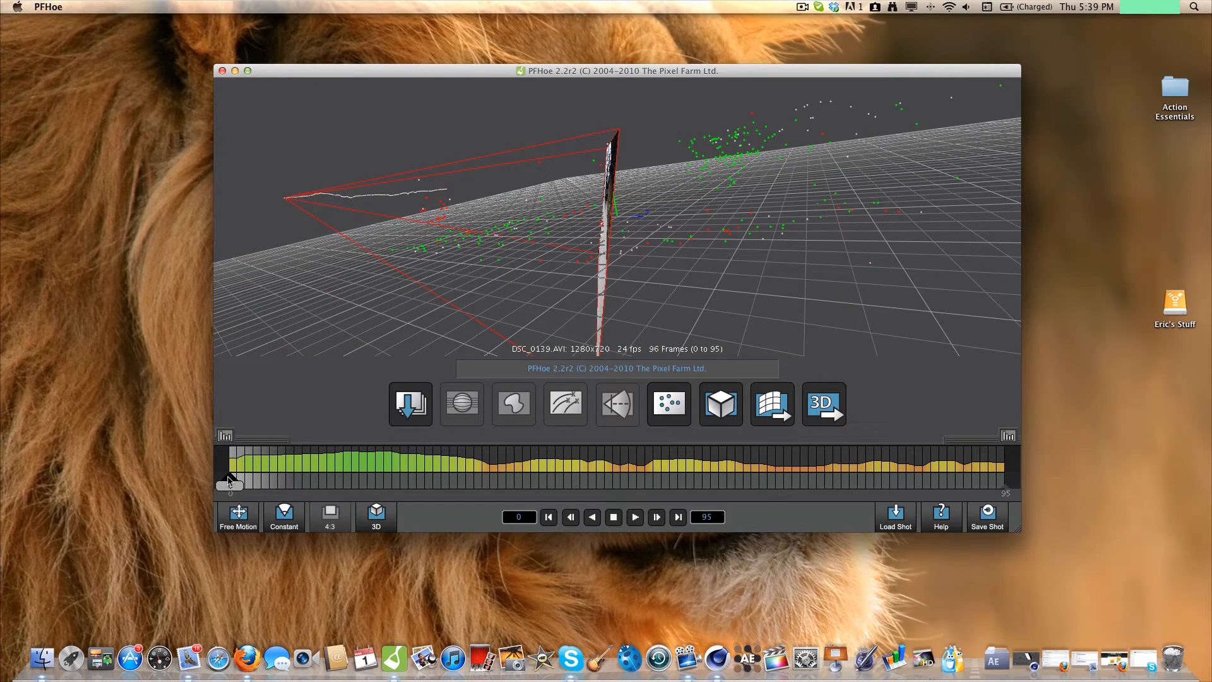
mouse_move(228, 483)
mouse_down()
mouse_move(970, 473)
mouse_move(245, 468)
mouse_up()
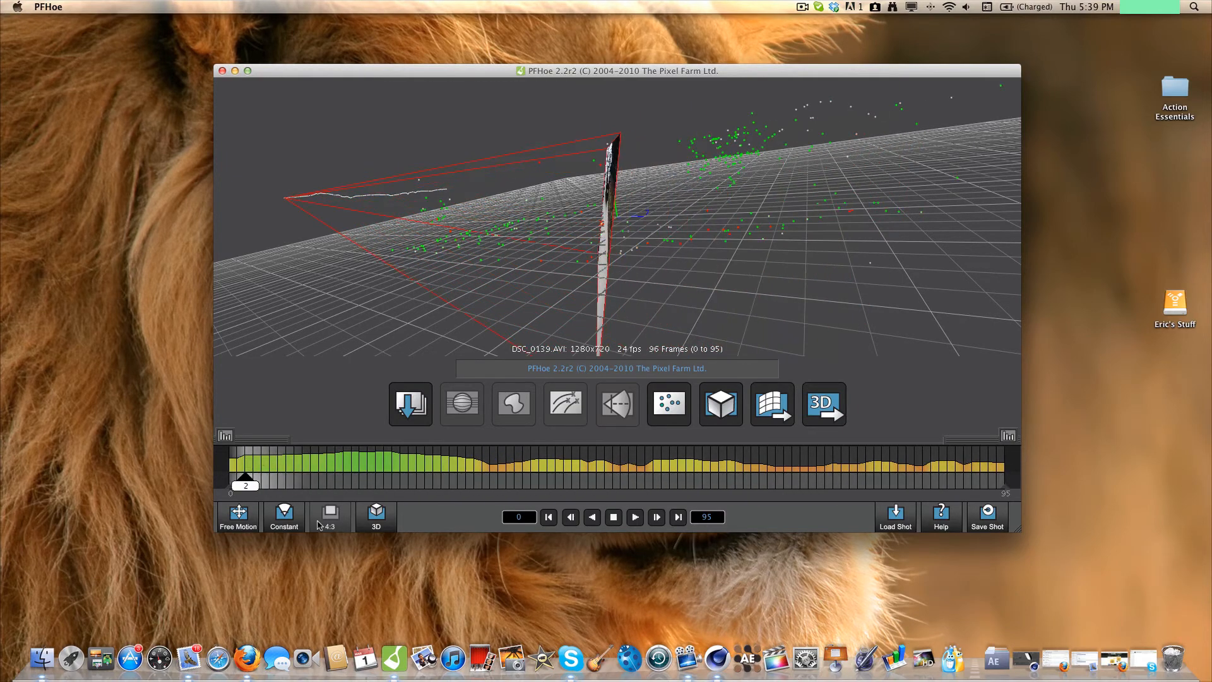
click(383, 523)
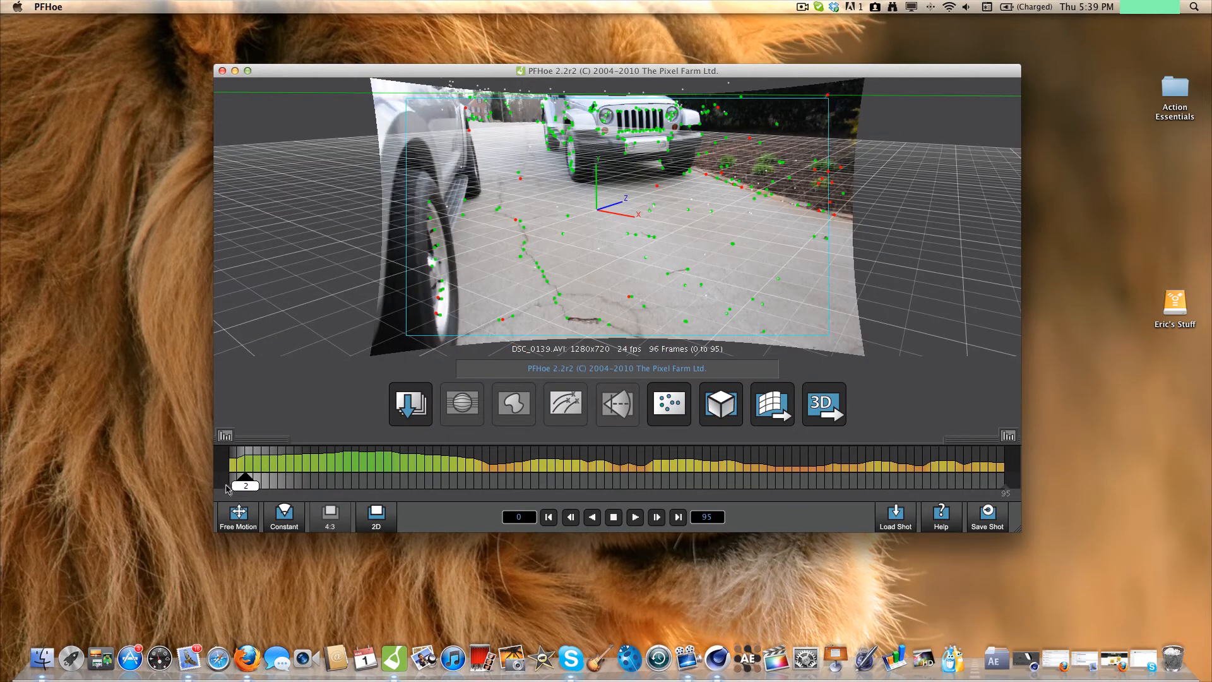
mouse_move(227, 489)
mouse_down()
mouse_move(293, 476)
mouse_move(1030, 482)
mouse_move(229, 483)
mouse_up()
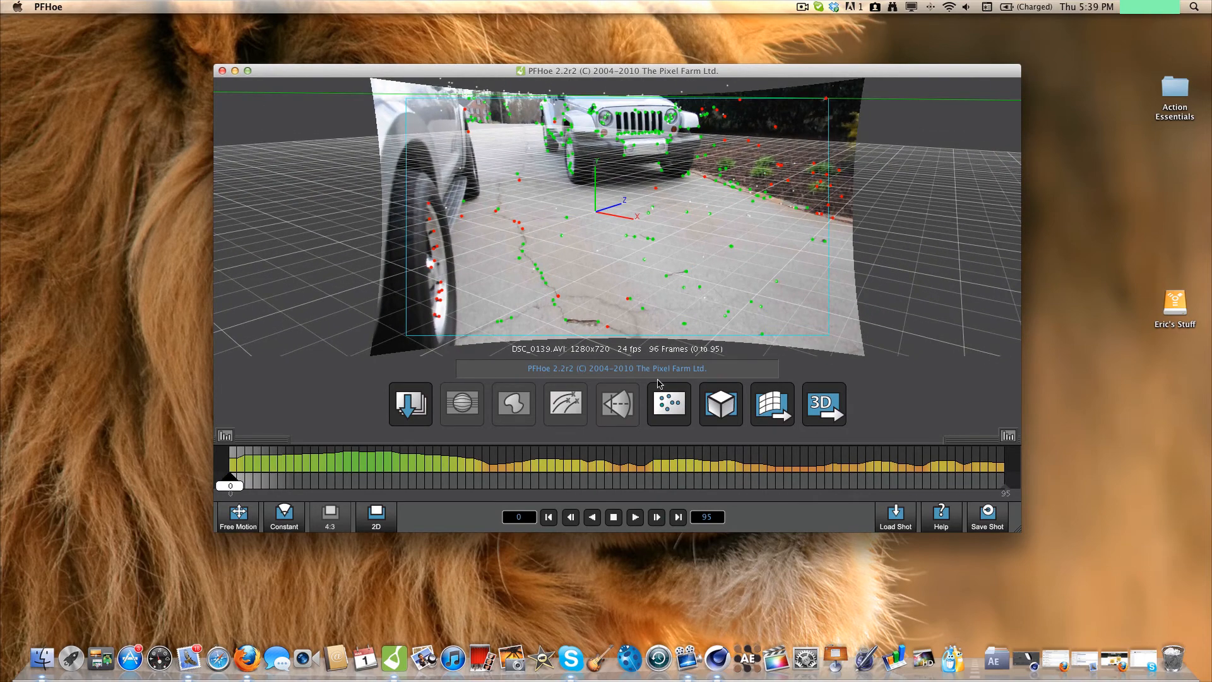
Start editing the solved scene's ground plane and bring up its adjustment options
click(728, 408)
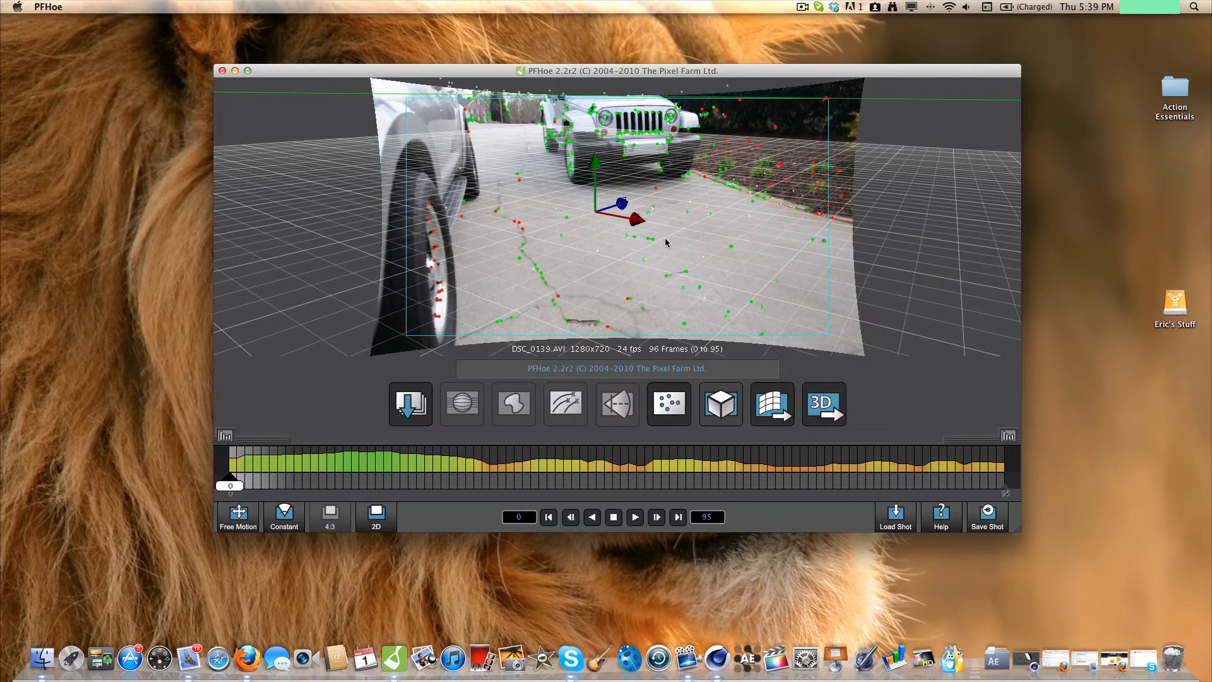
right_click(615, 235)
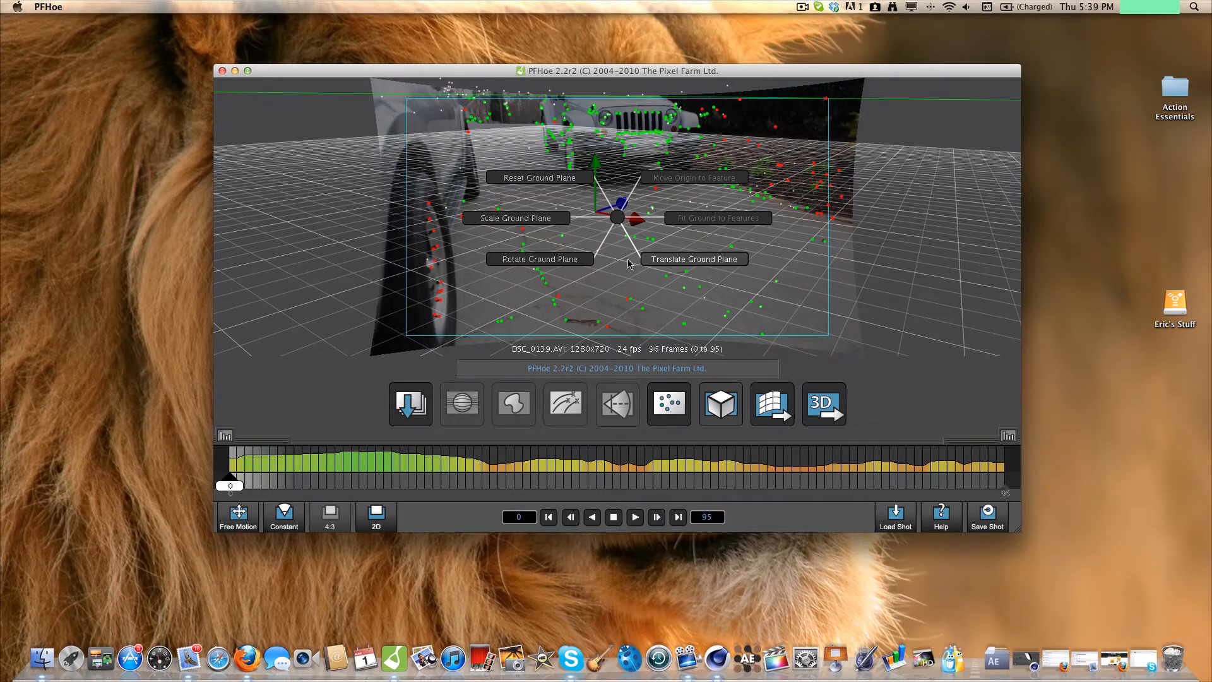
click(620, 254)
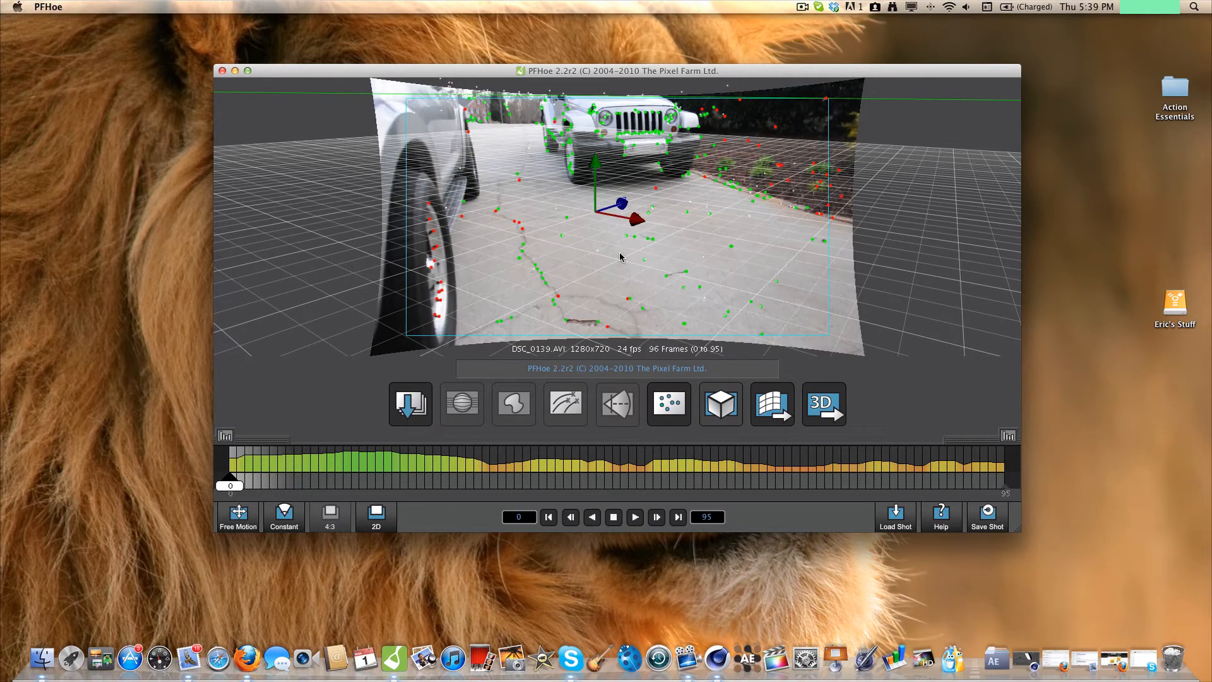
right_click(655, 245)
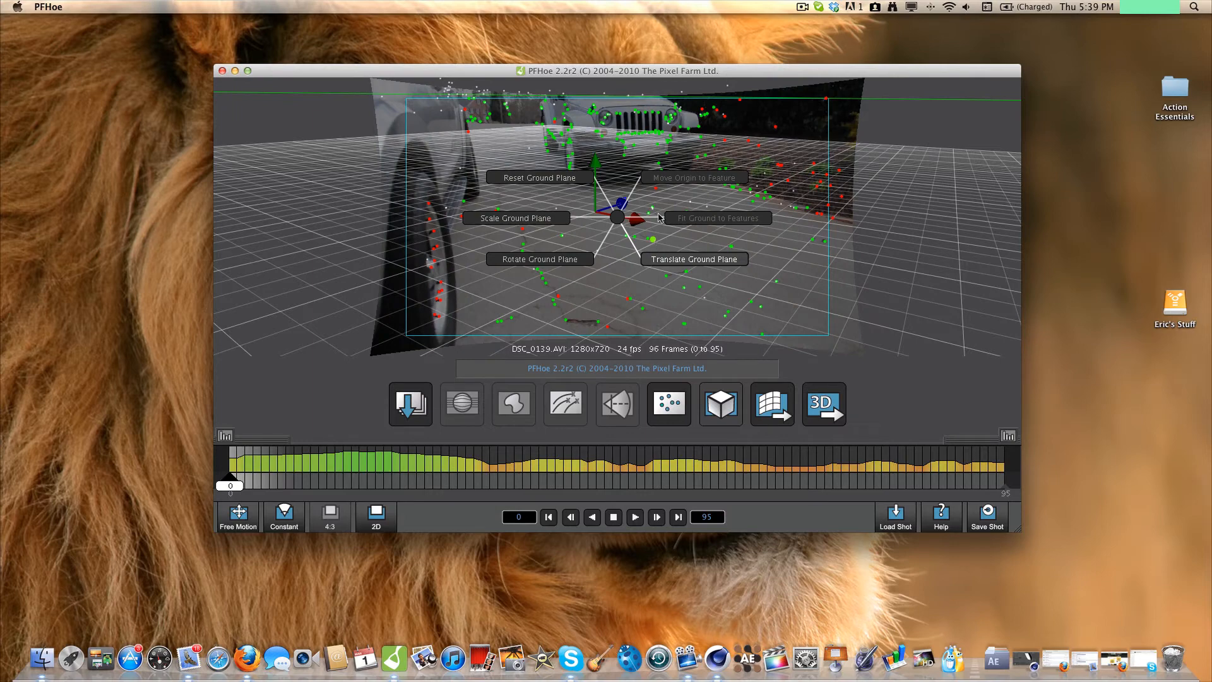
click(622, 269)
right_click(651, 241)
click(651, 242)
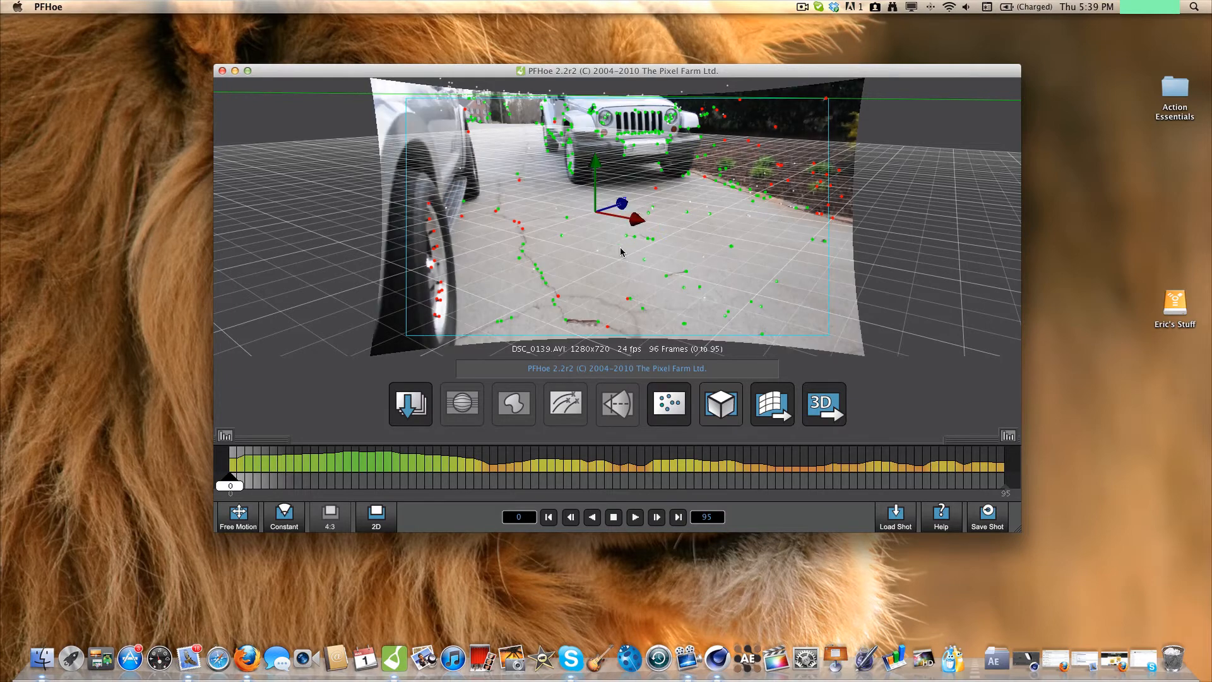
right_click(567, 220)
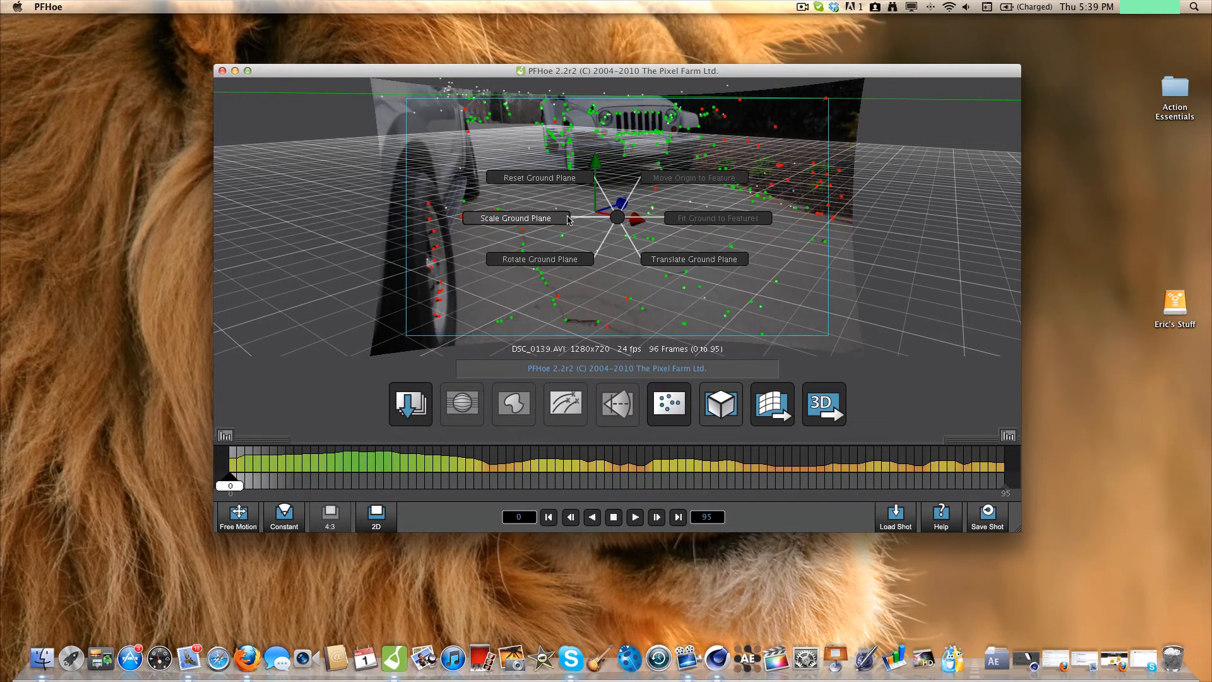
click(624, 236)
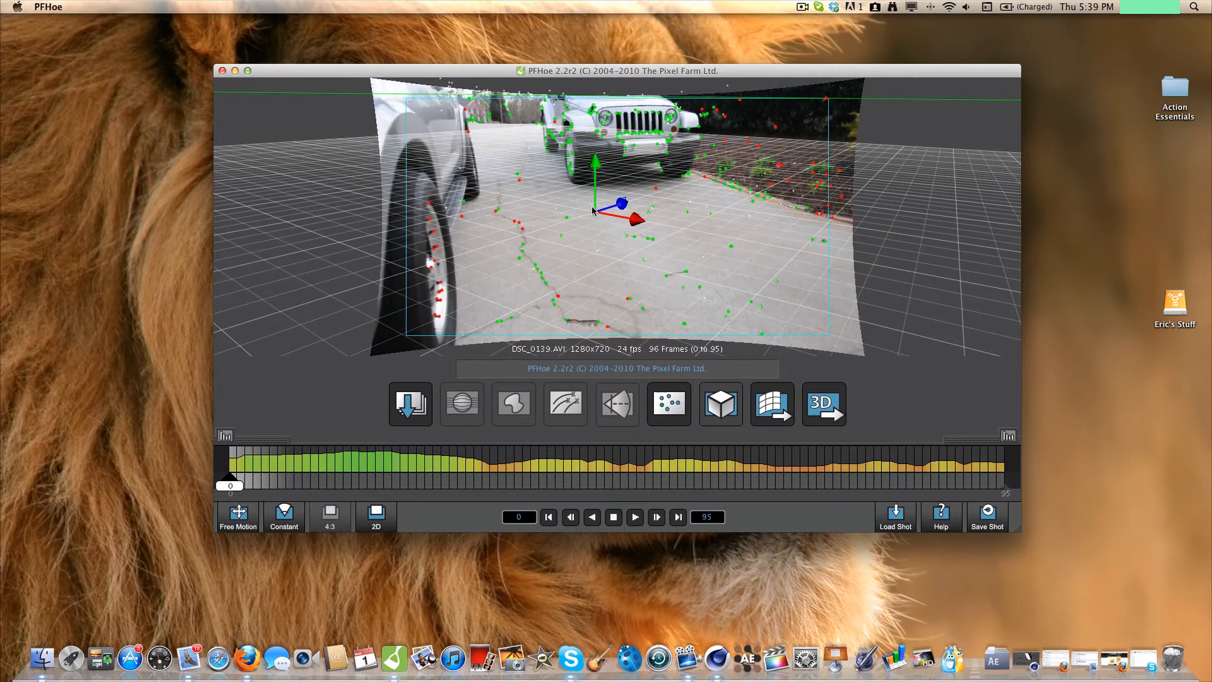
right_click(653, 243)
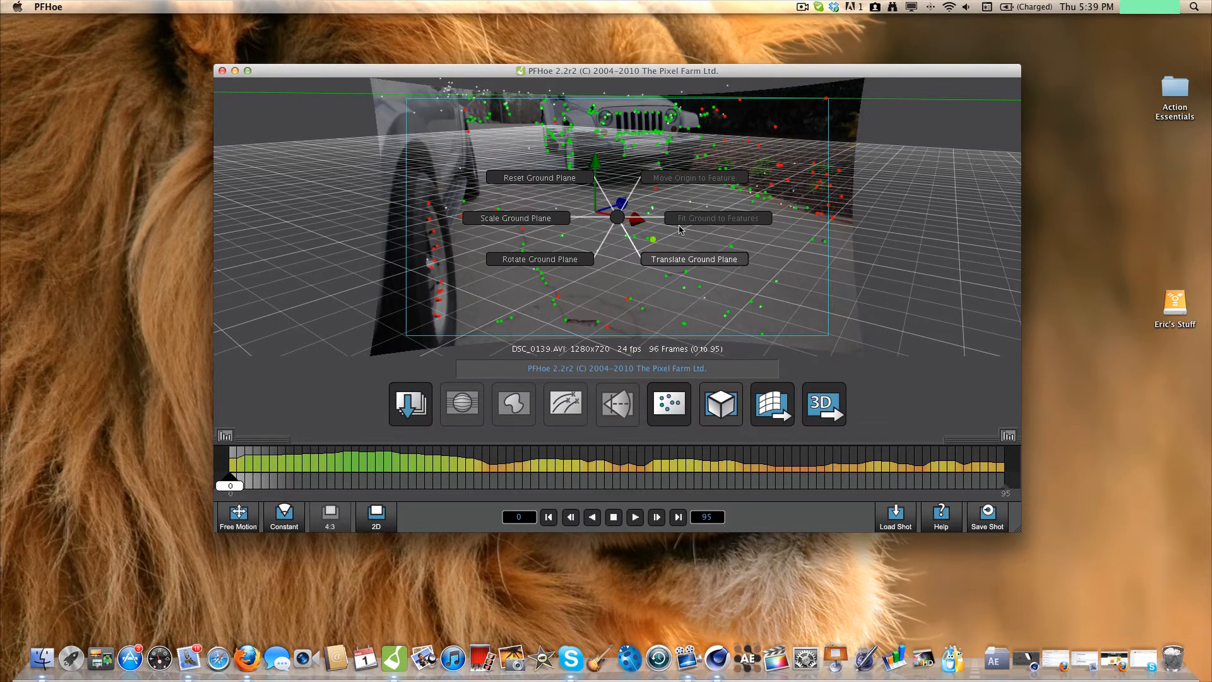
click(680, 258)
right_click(654, 242)
click(655, 244)
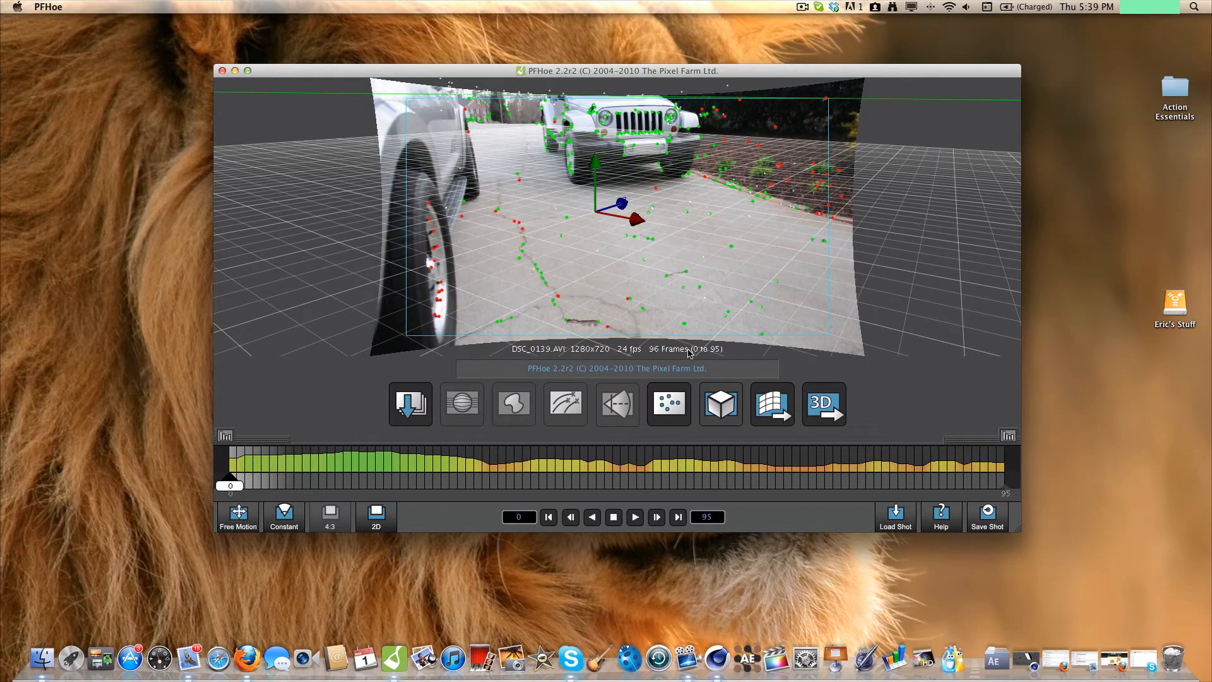
right_click(567, 221)
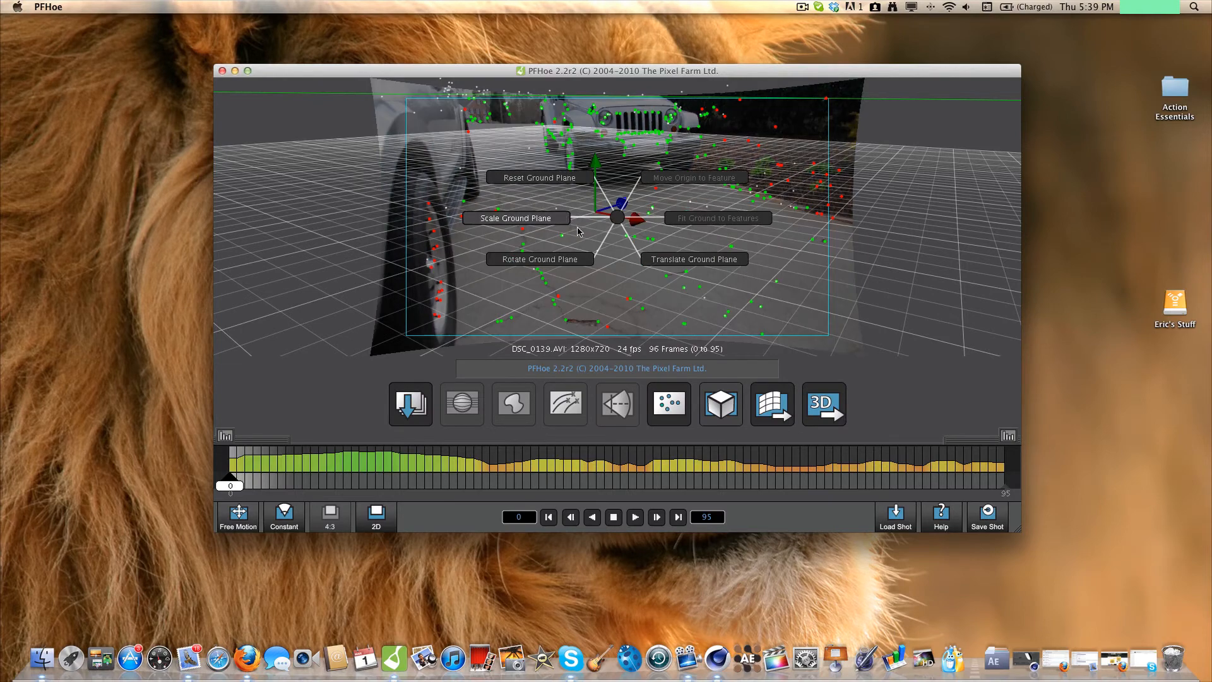
click(660, 259)
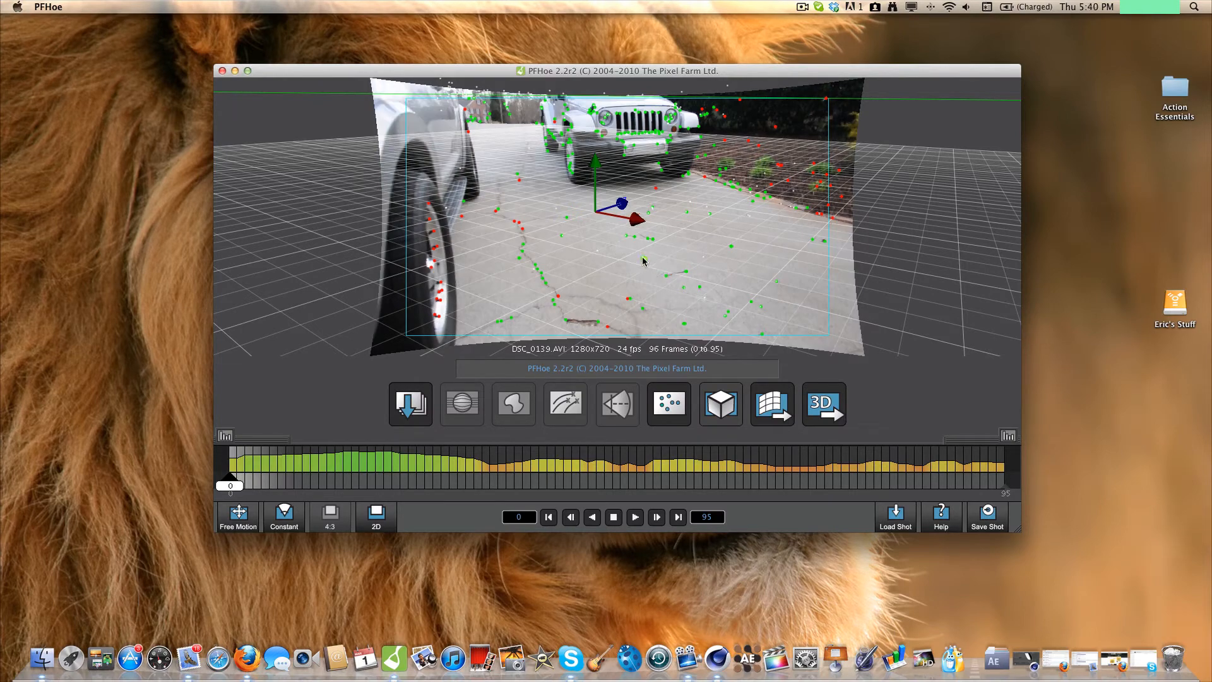
Move the ground plane's origin to a tracked feature in the middle of the driveway and check it at frame 6
right_click(644, 261)
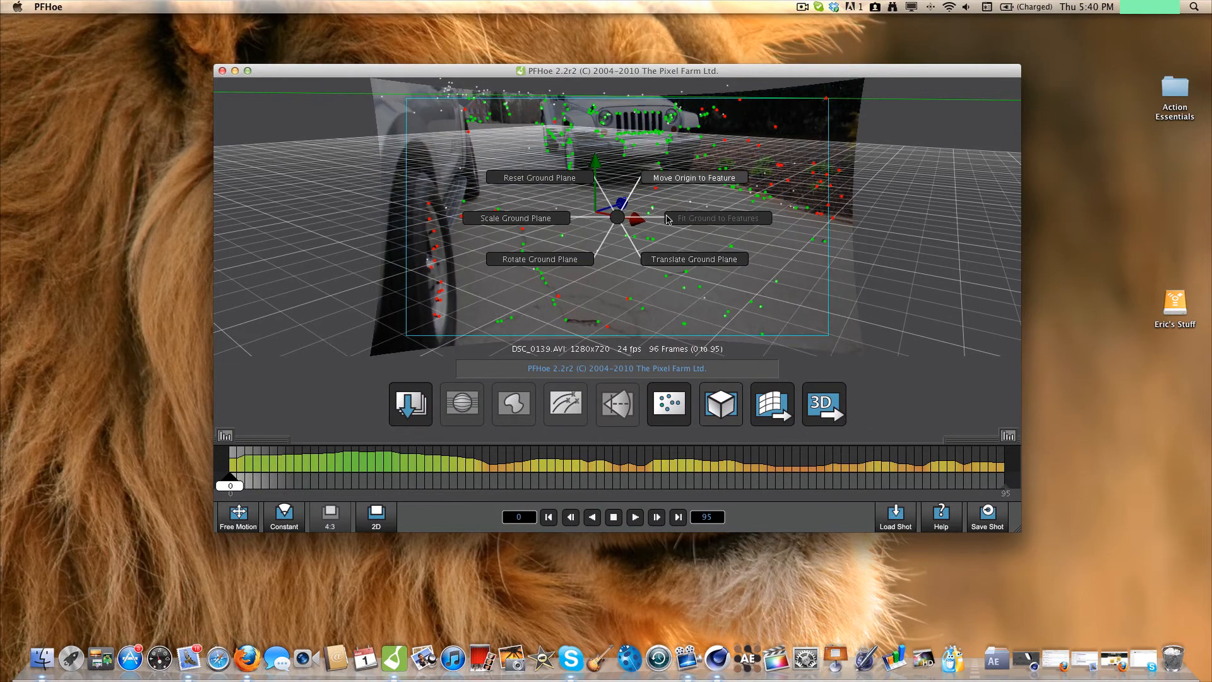
click(668, 179)
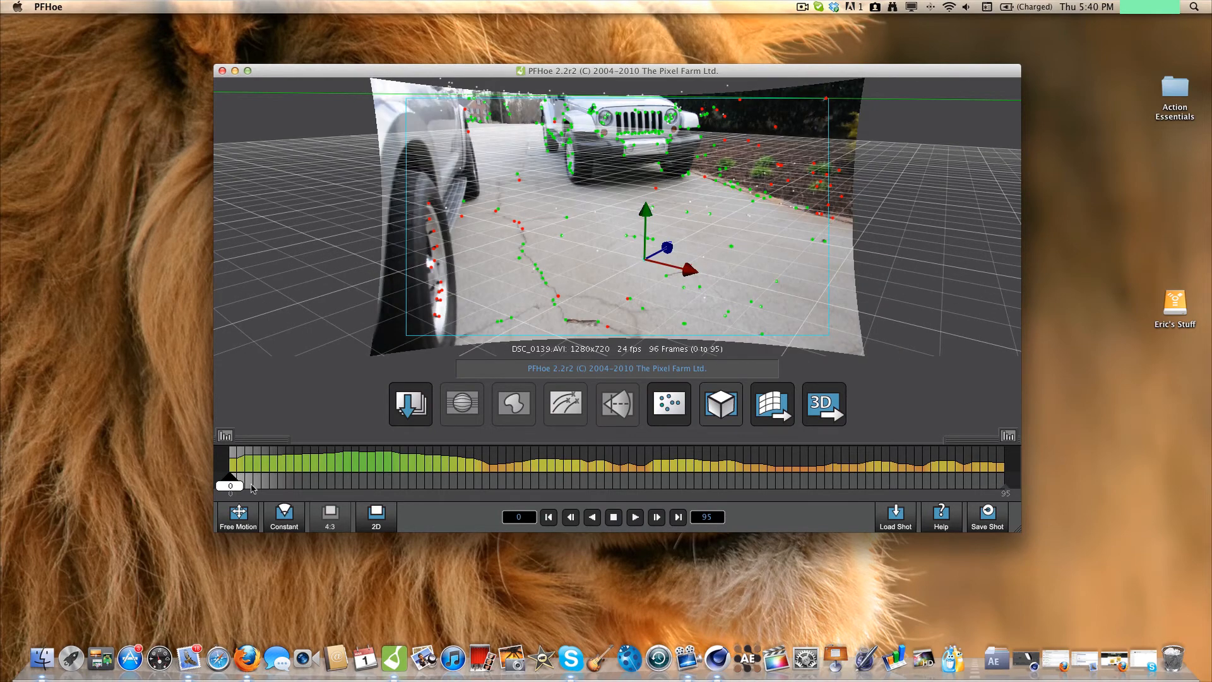
drag(251, 487, 278, 470)
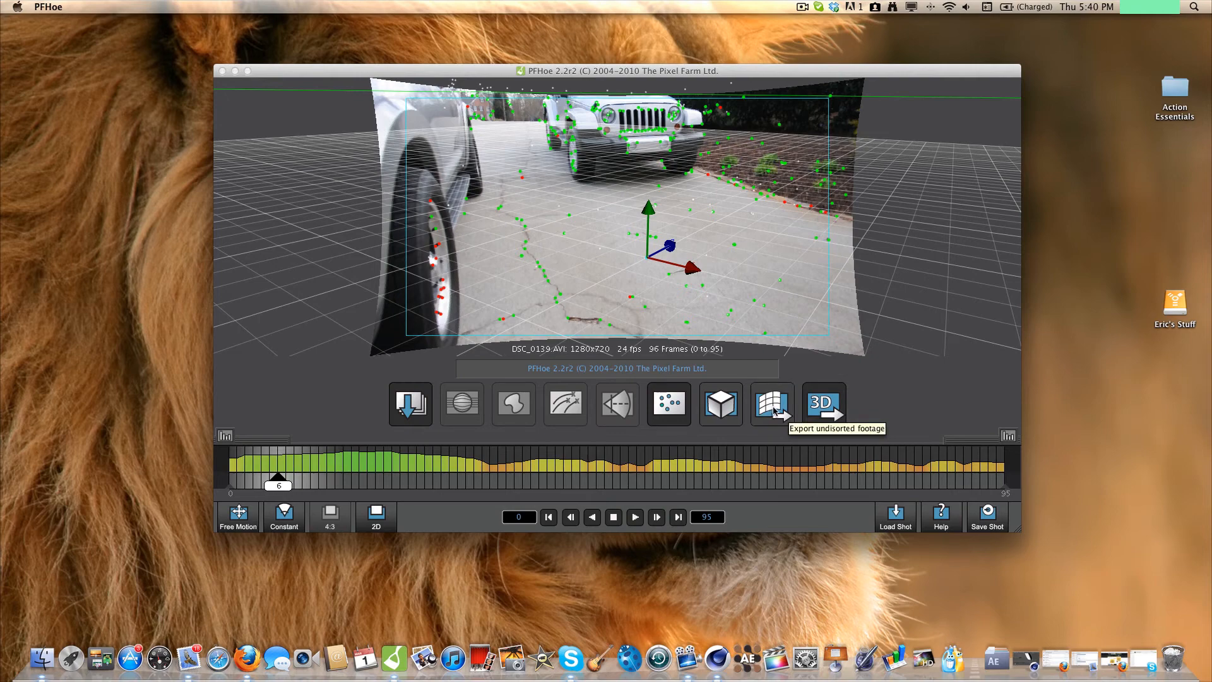
Review the 3D export formats, scale factor and save location for the solved shot, and leave without exporting
click(824, 415)
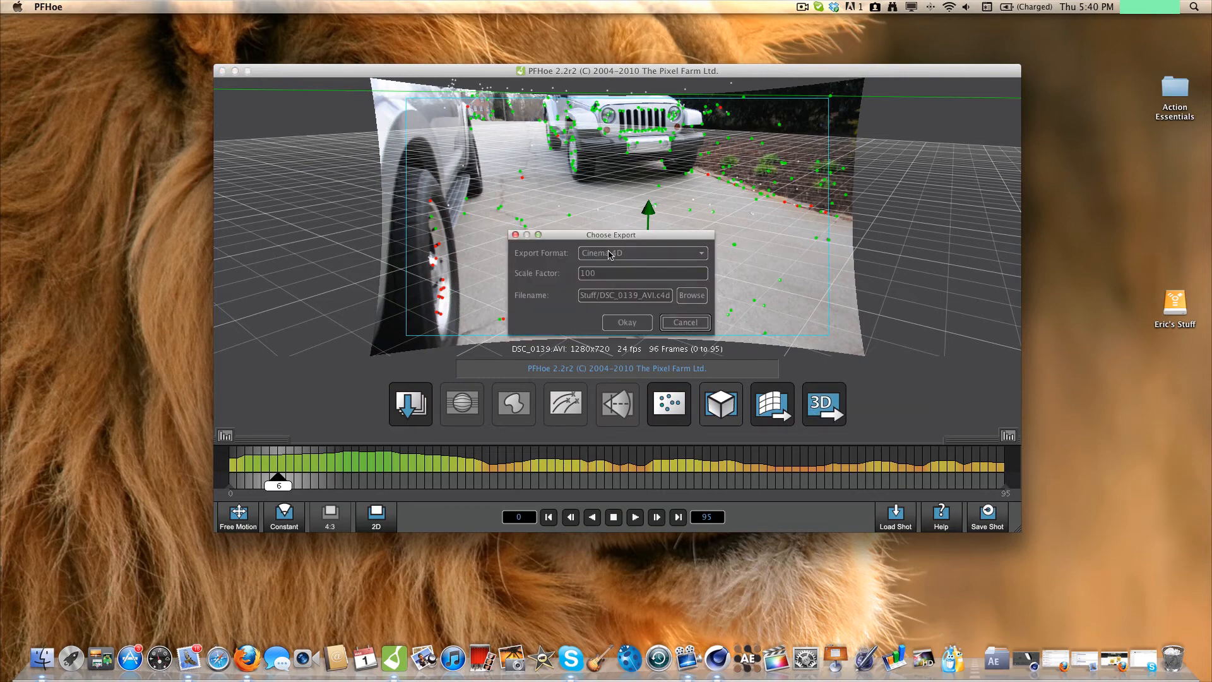
click(636, 257)
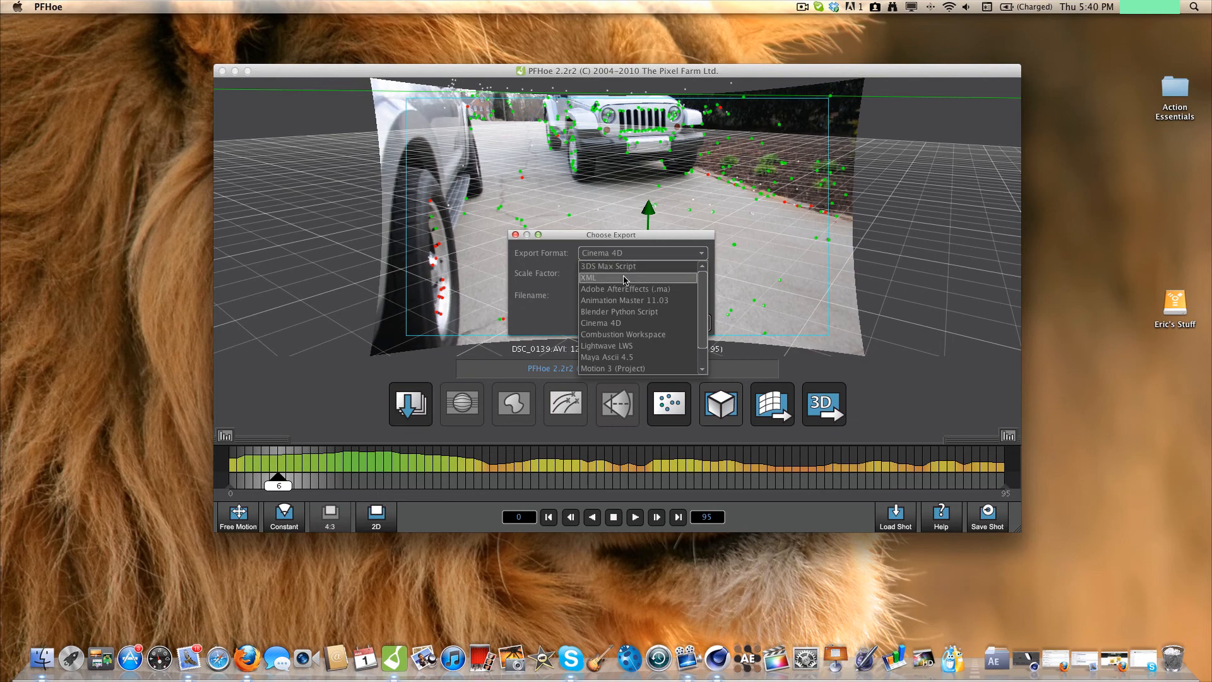
scroll(625, 278, down, 2)
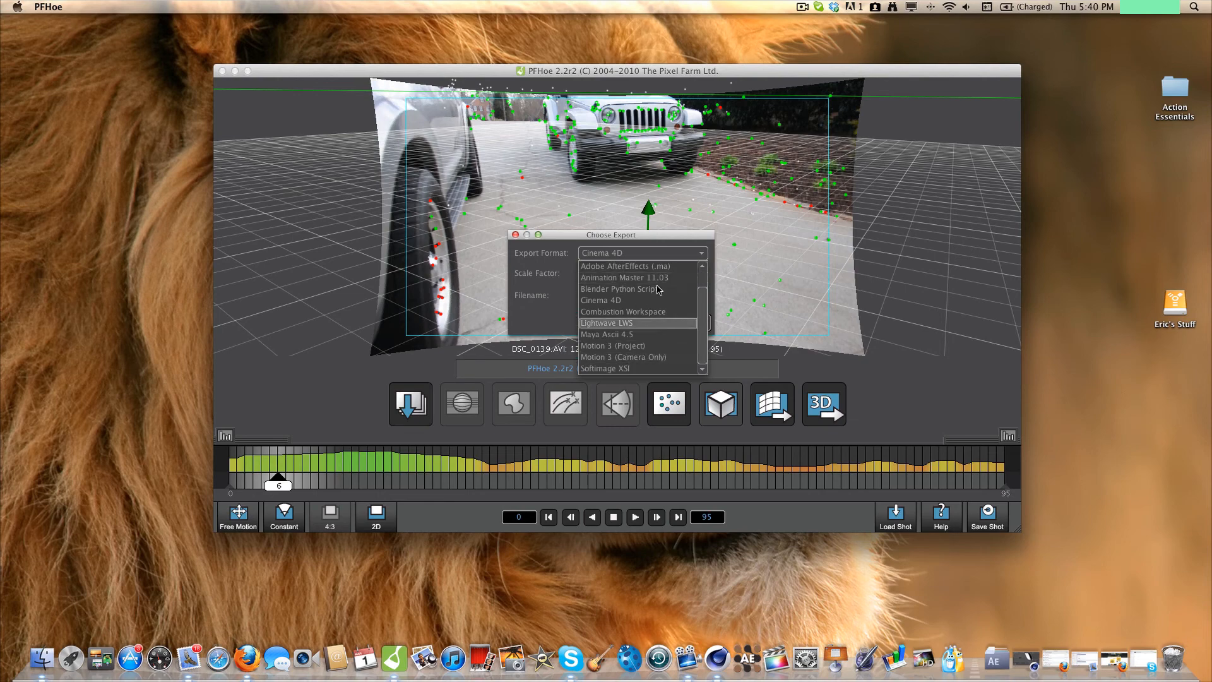
click(540, 316)
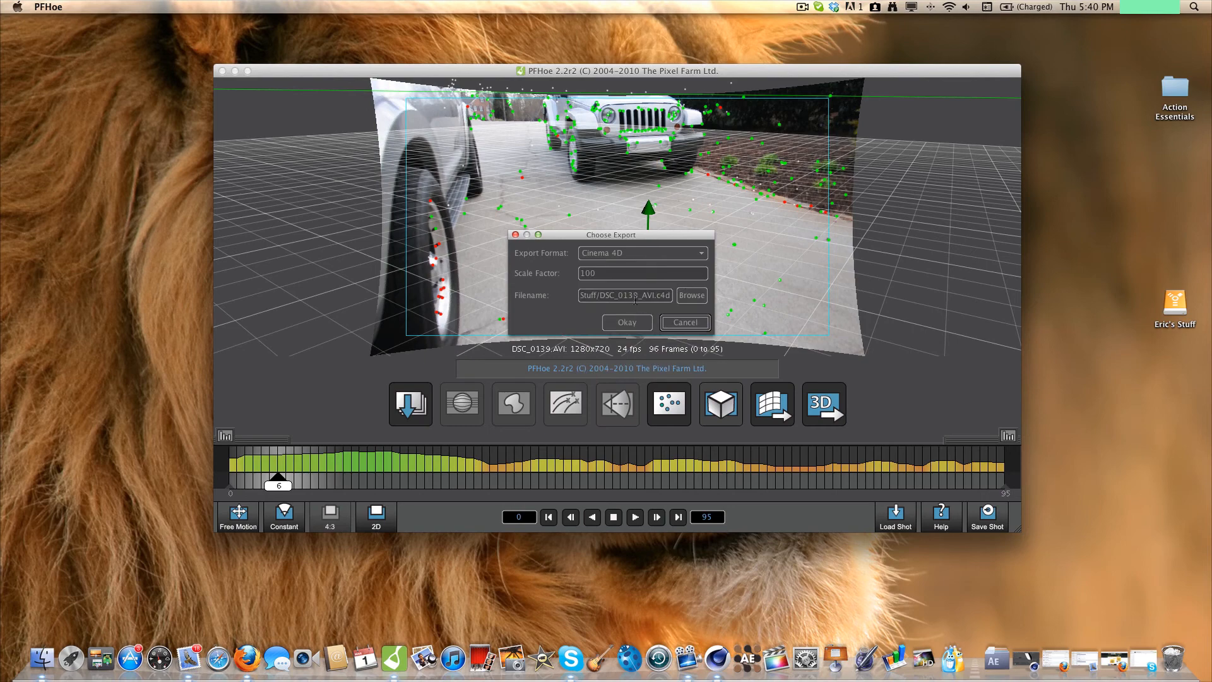
click(692, 295)
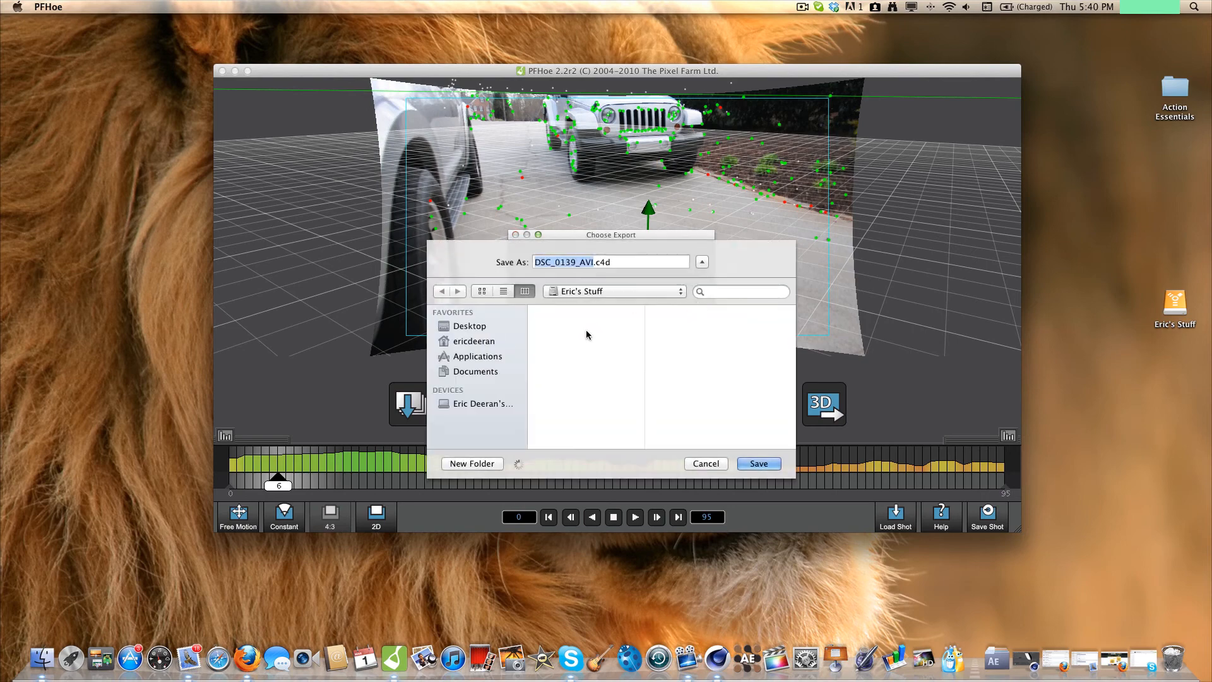
click(717, 463)
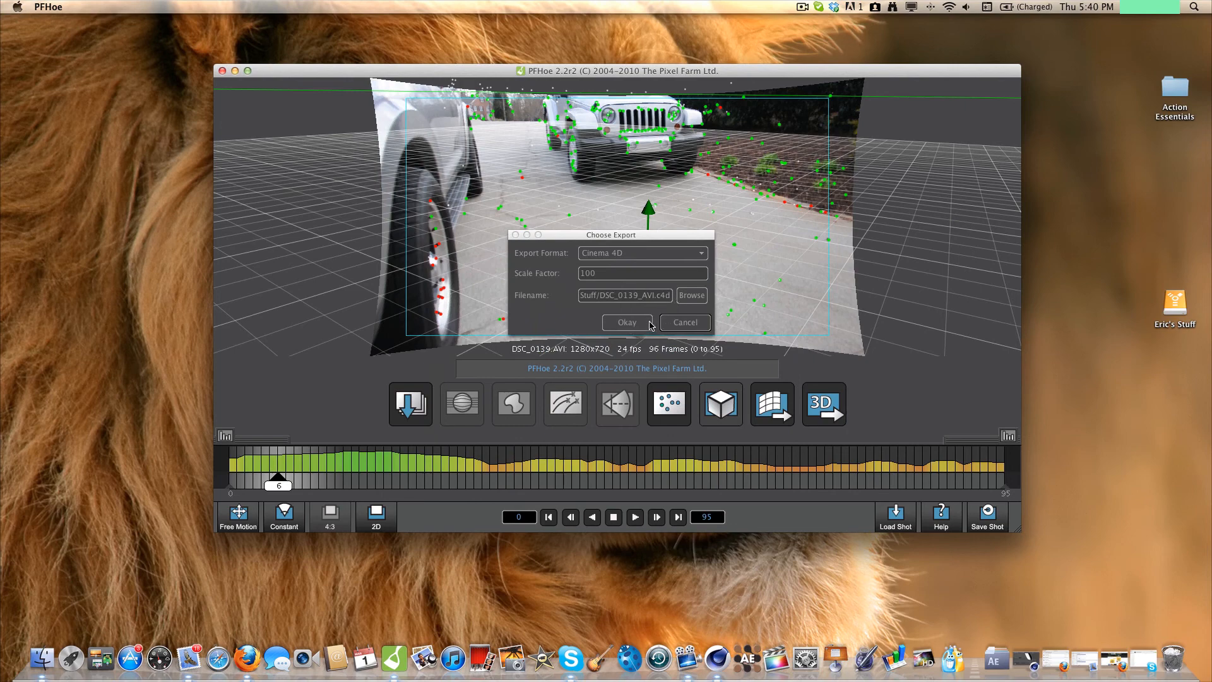
click(688, 325)
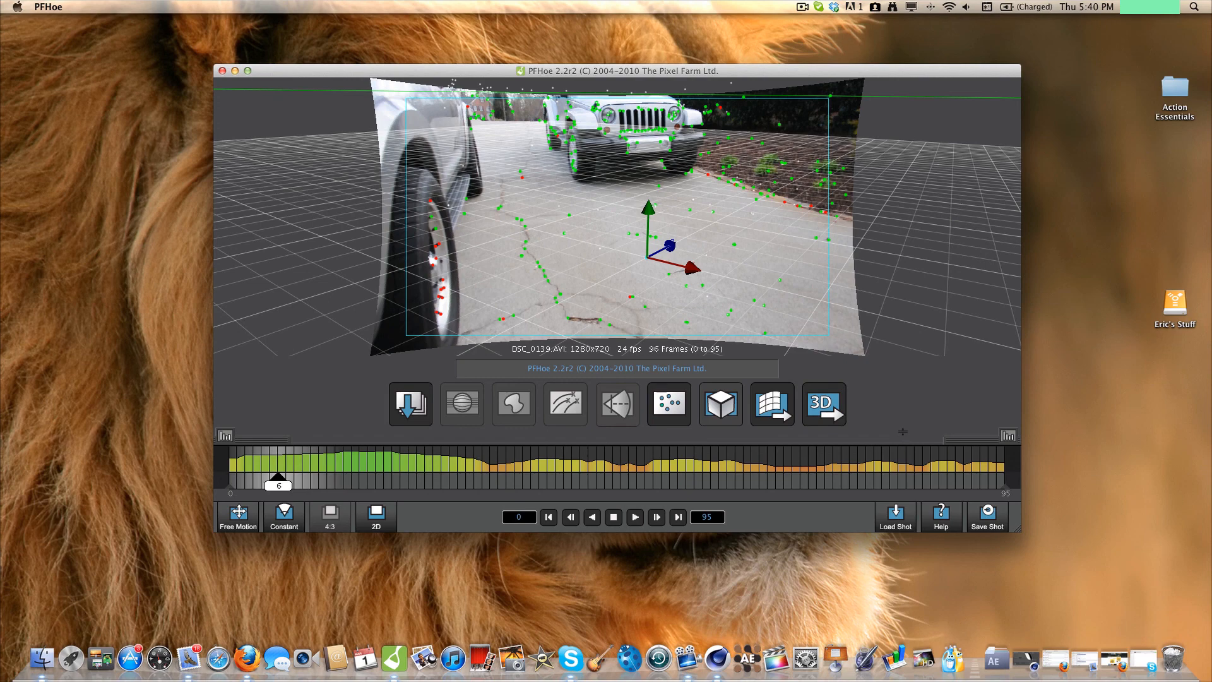
click(802, 7)
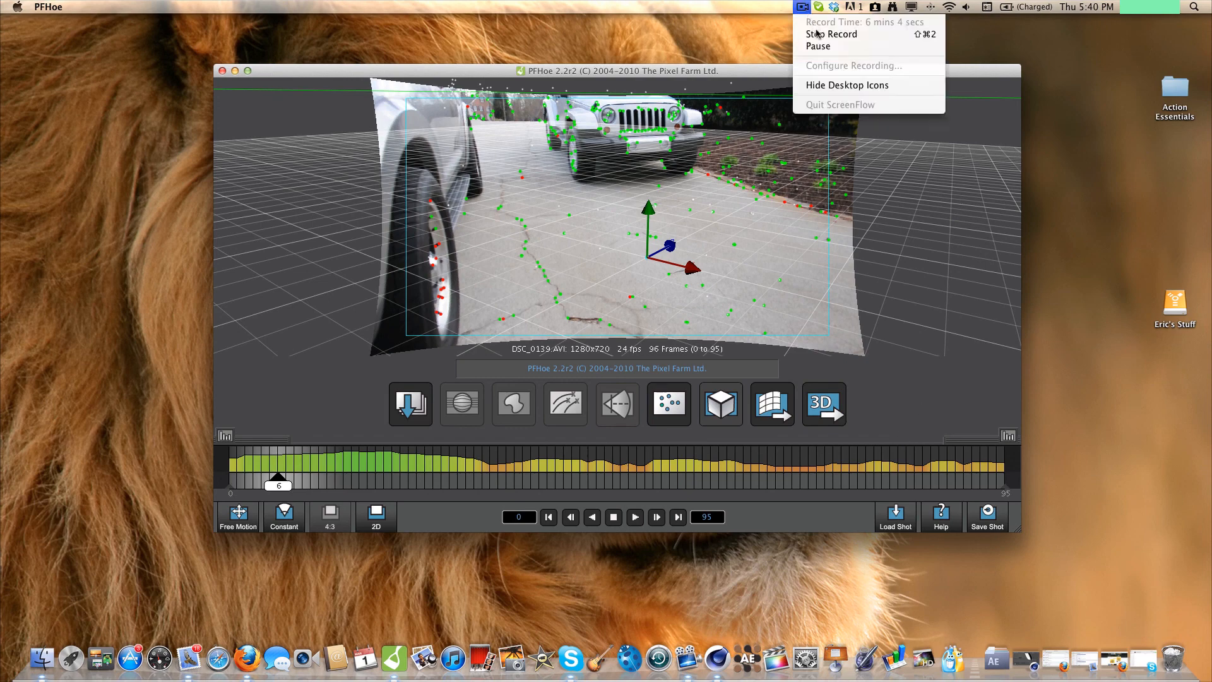